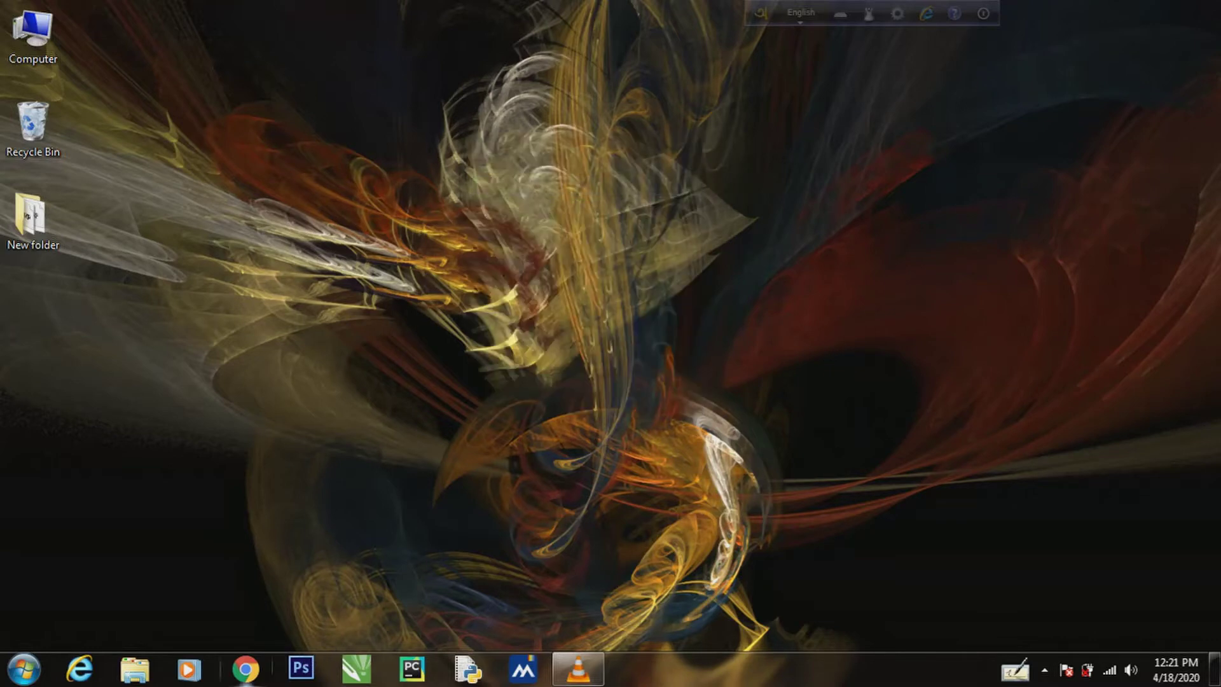
In a Chrome incognito window, search Google for "avro keyboard" and open the OmicronLab download page
right_click(245, 669)
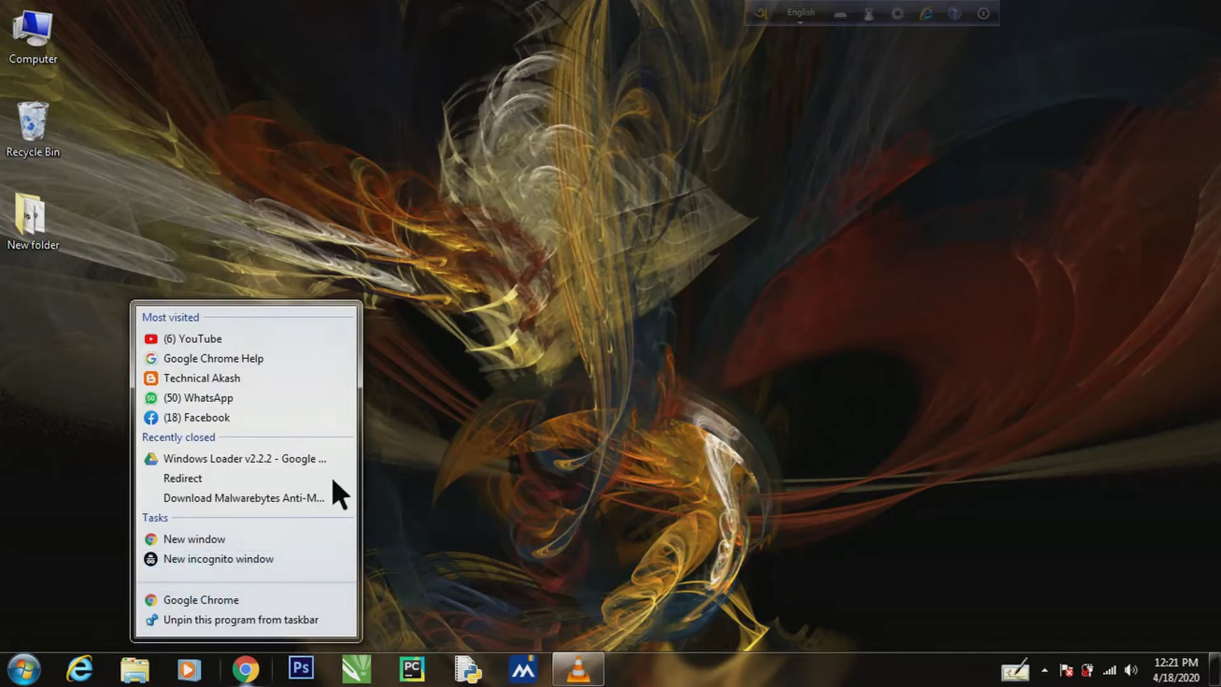
left_click(419, 407)
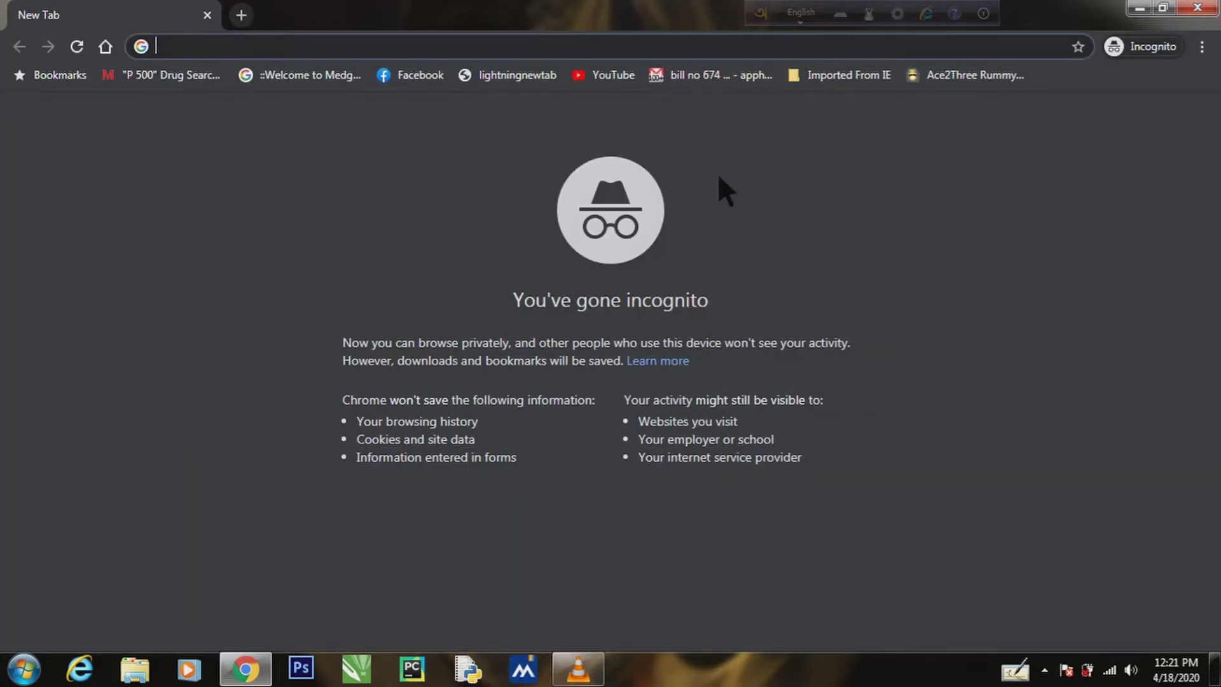
type("av")
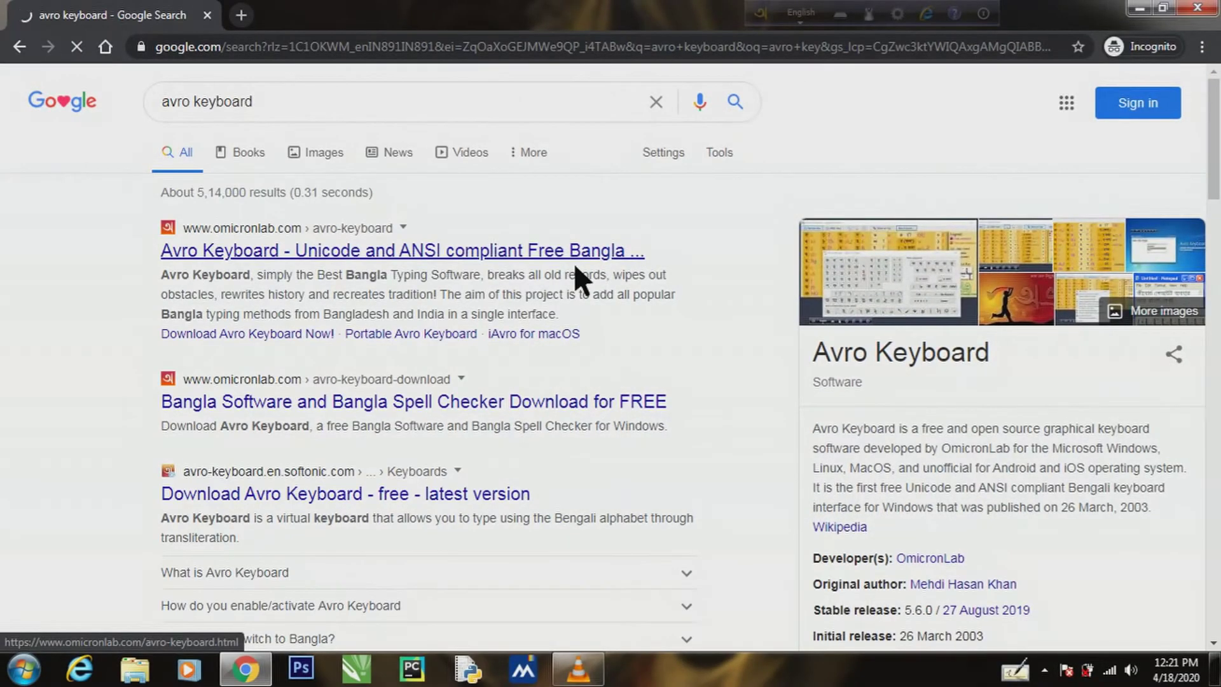
left_click(453, 411)
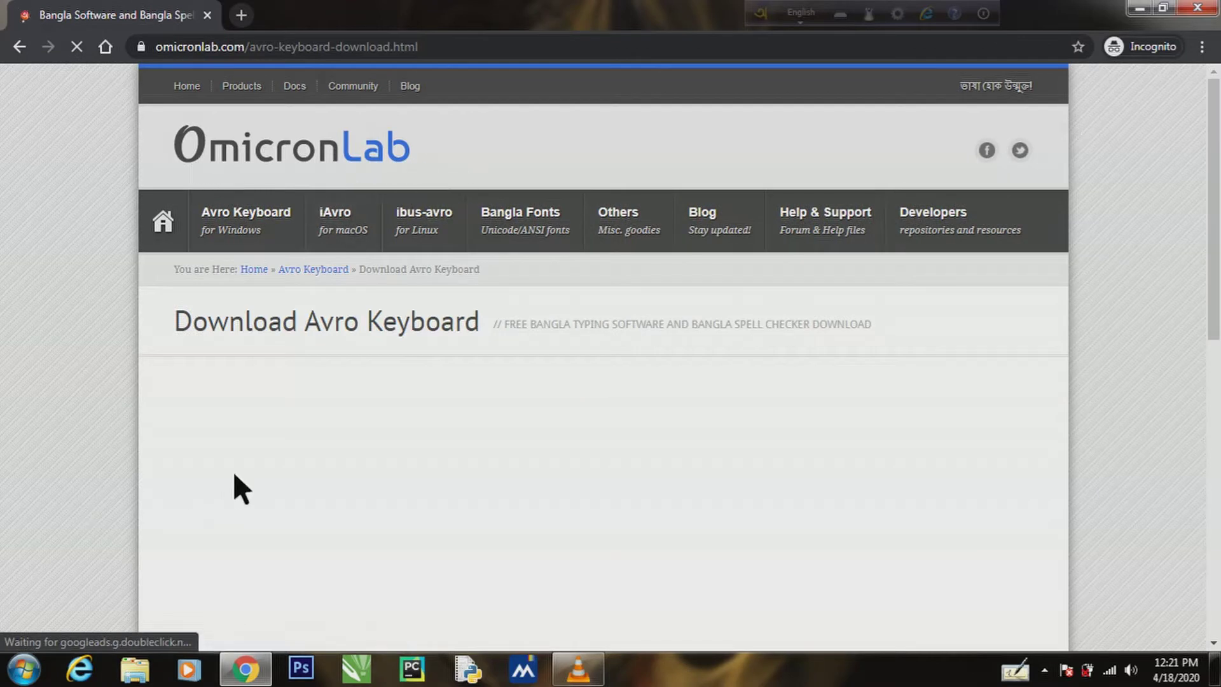
Start downloading the Avro Keyboard 5.6.0 installer, cancel the download and minimize the browser
scroll(233, 474, "down", 3)
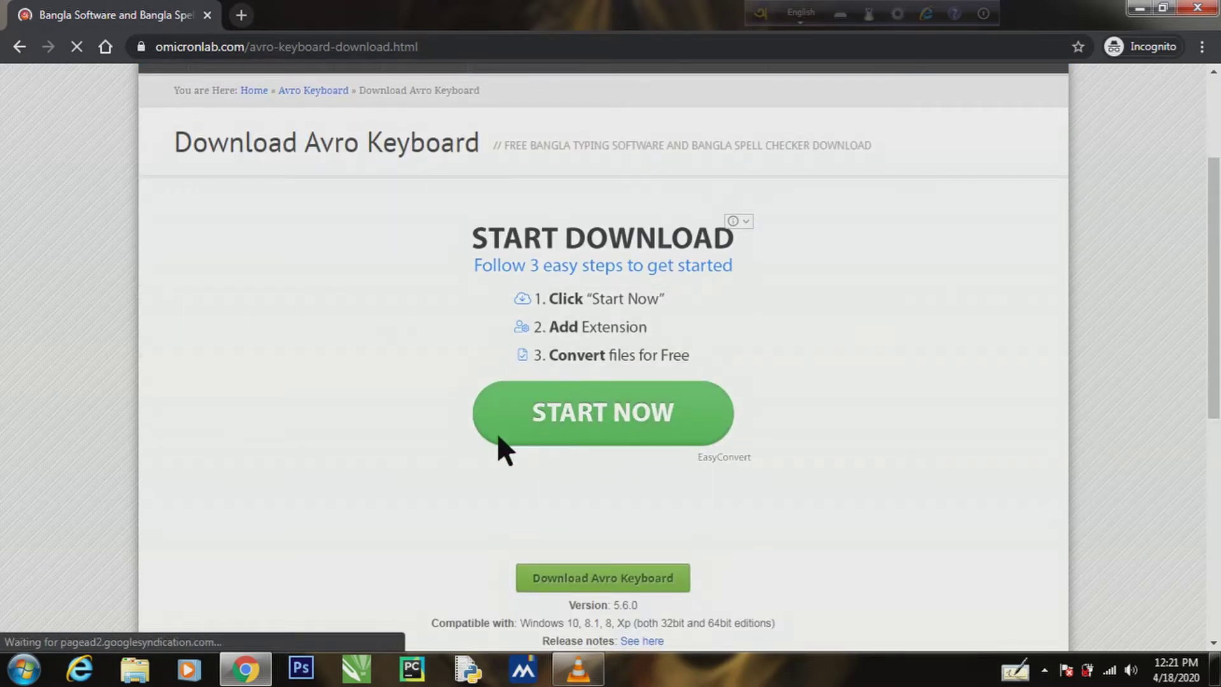
left_click(643, 584)
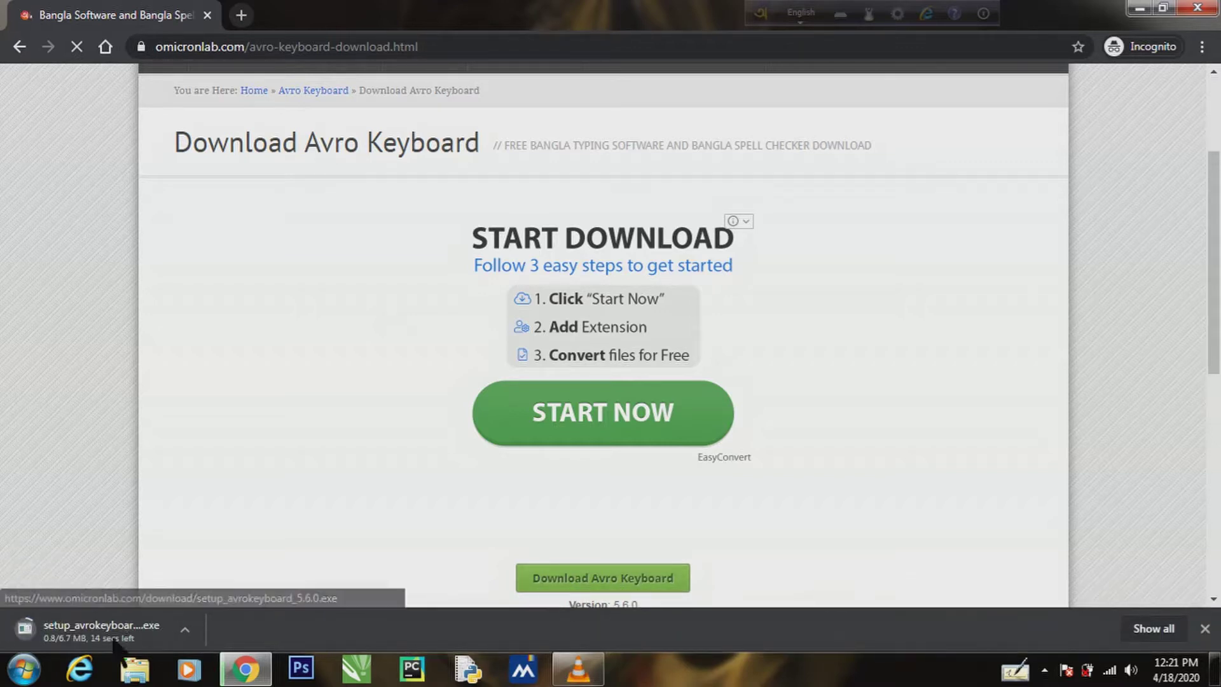
left_click(184, 629)
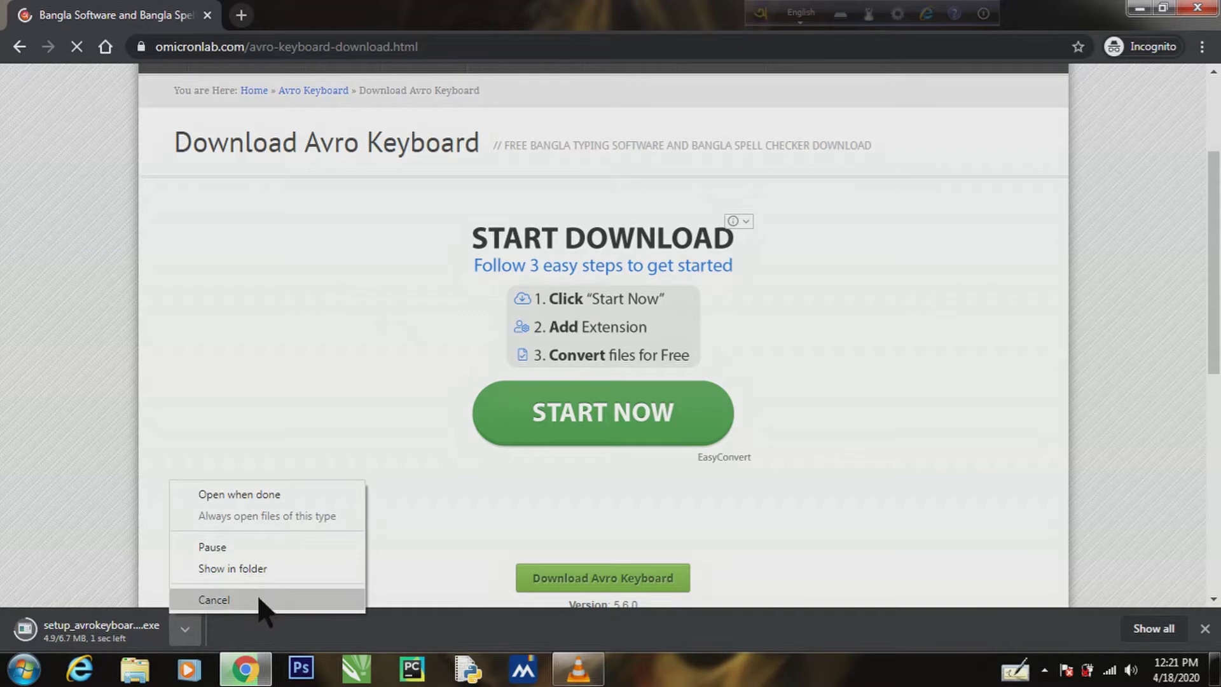
left_click(215, 599)
left_click(1140, 8)
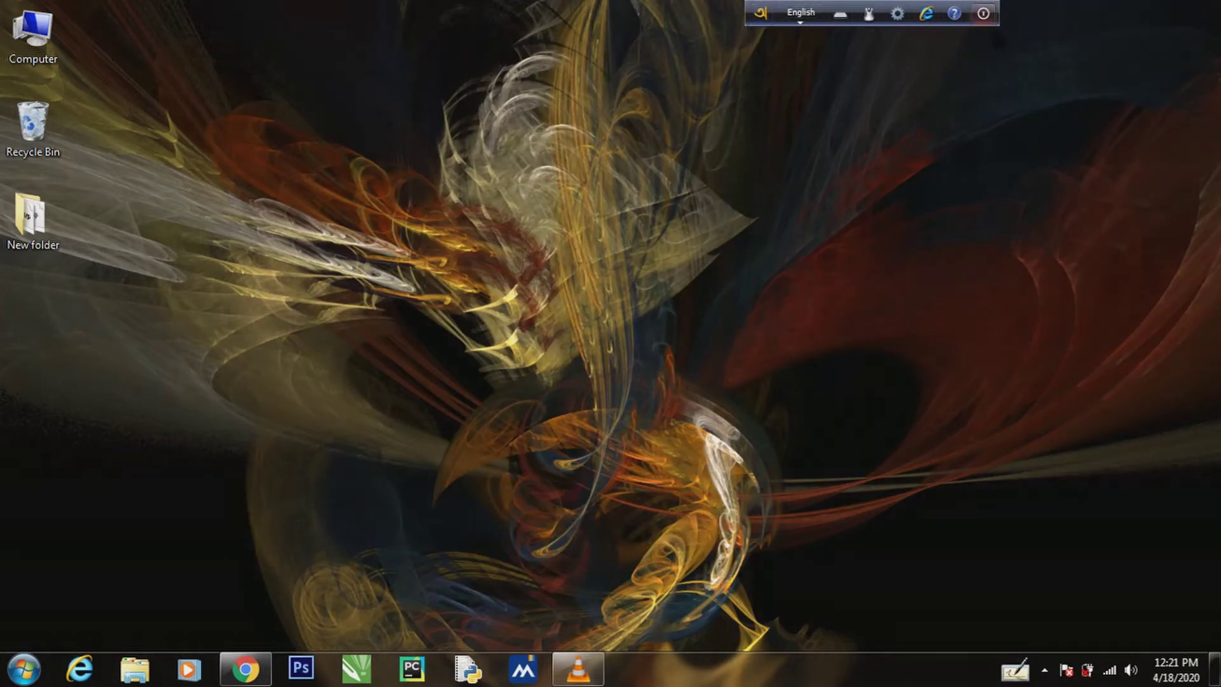
Back in the browser, search google.co.in for "lipighor" and open the lipighor.com website
left_click(245, 669)
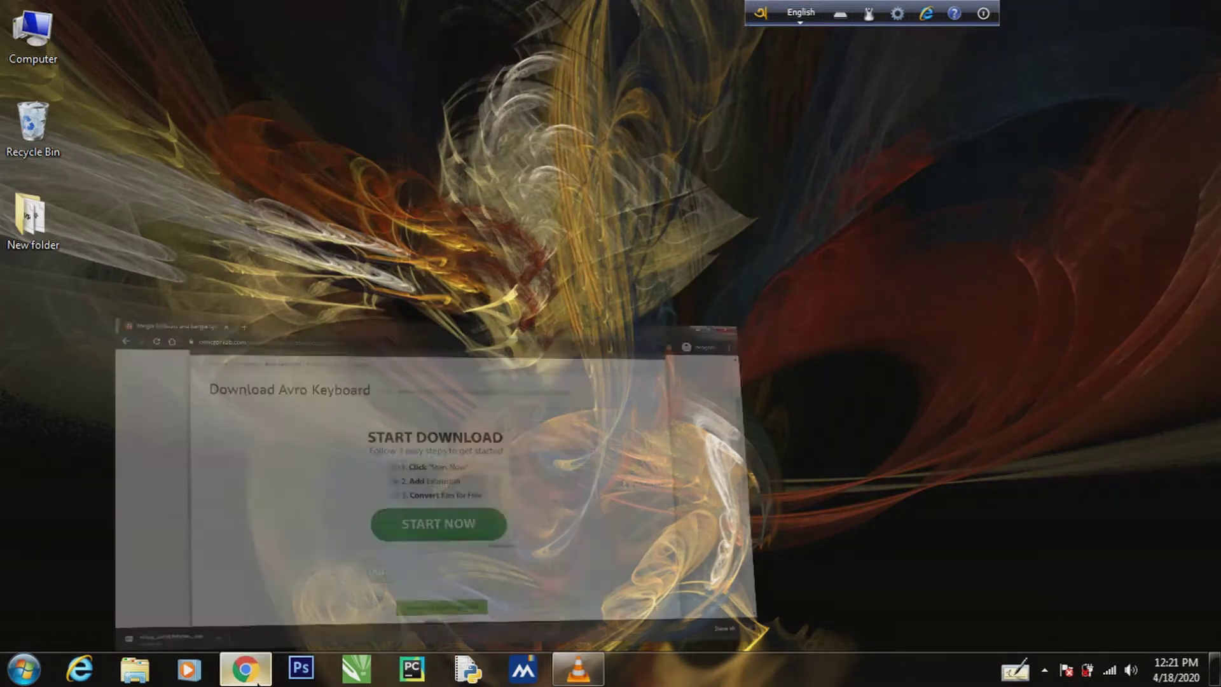
left_click(479, 56)
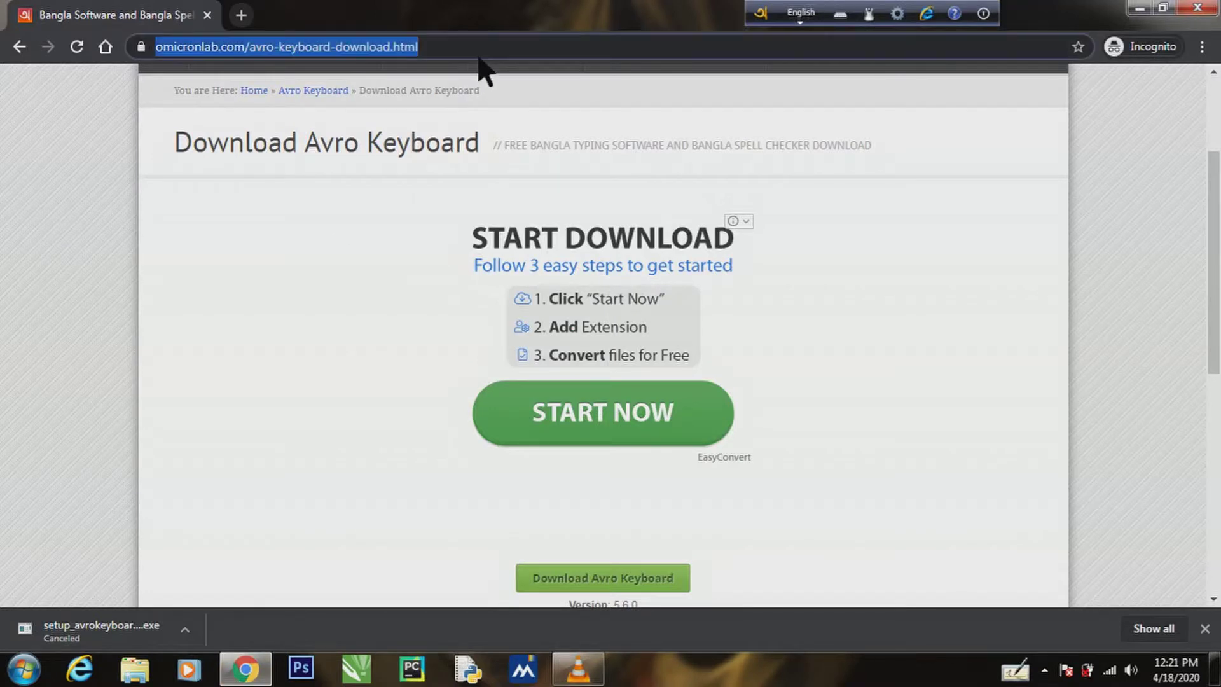
type("google.co.in")
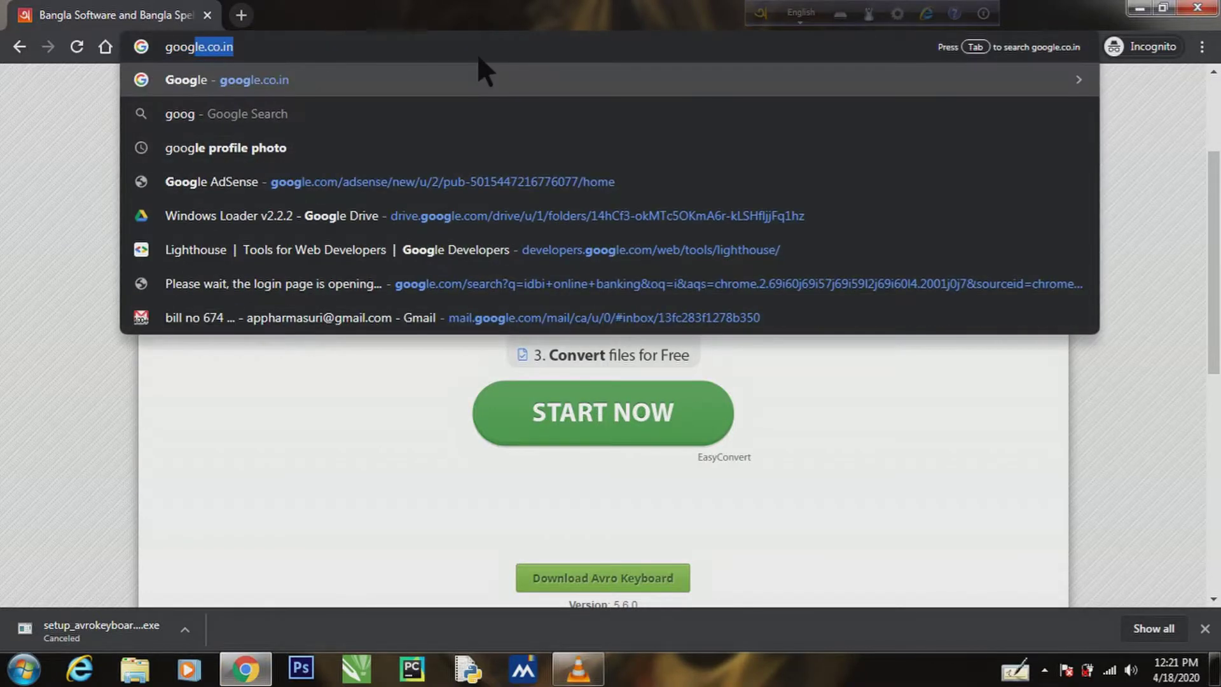
key("Return")
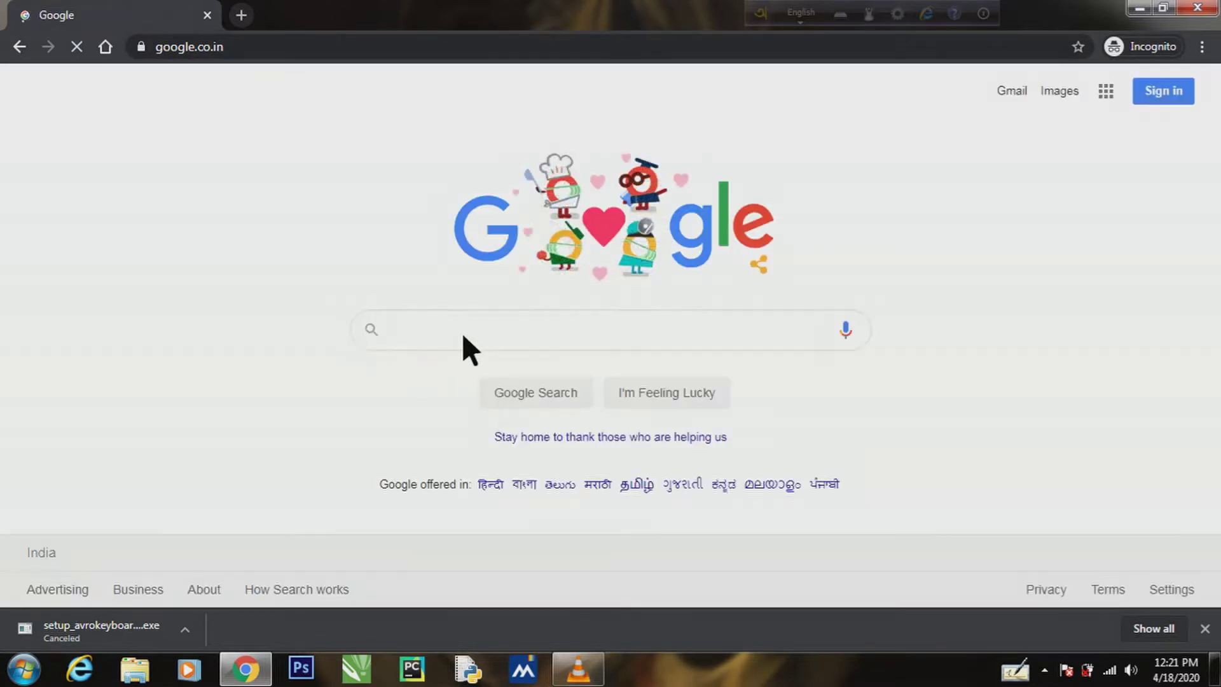
left_click(462, 335)
type("lipi")
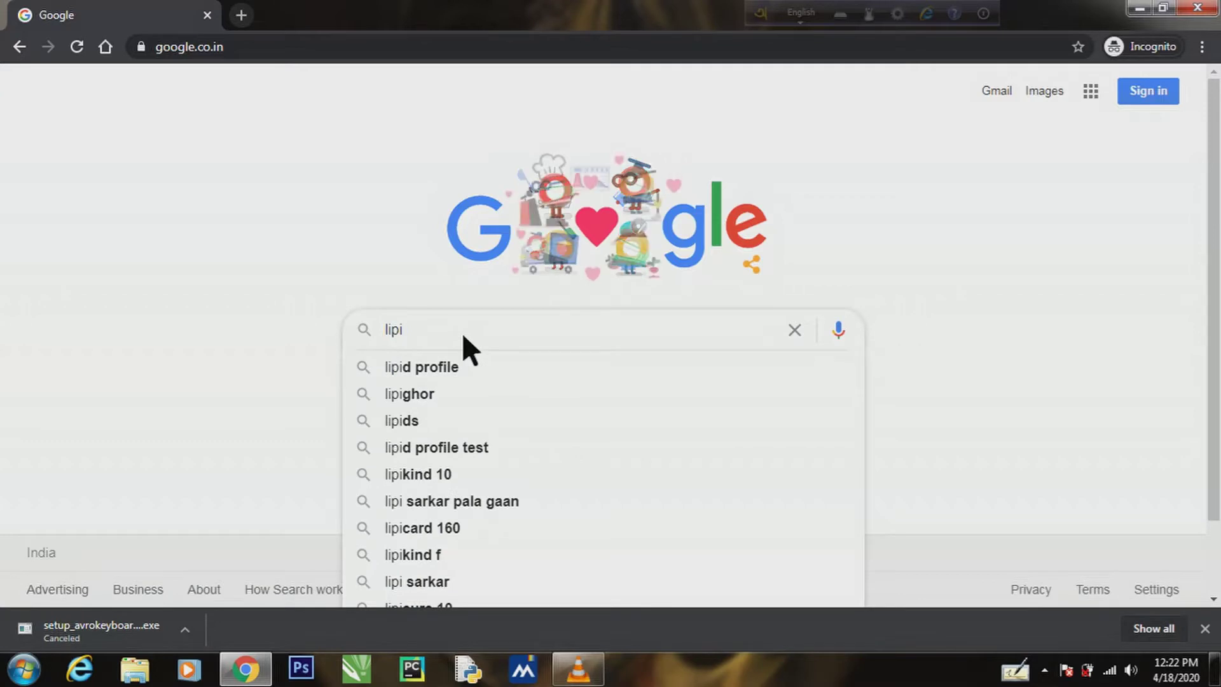
left_click(453, 399)
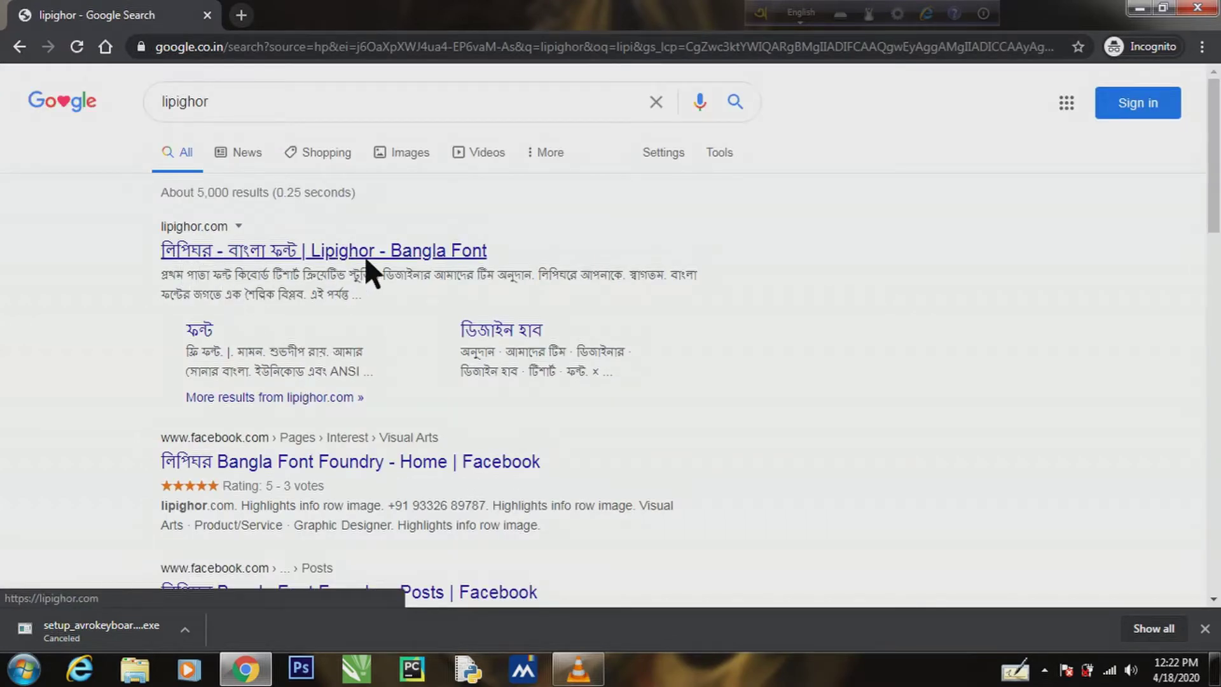
left_click(403, 257)
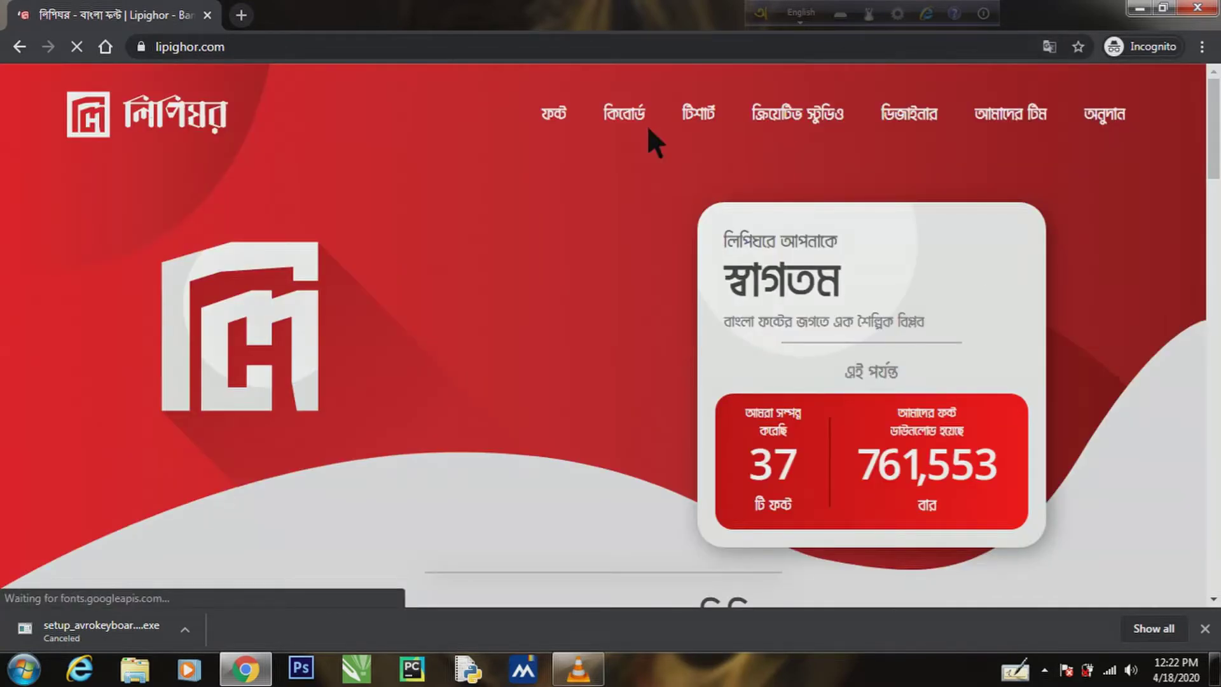
Go to the site's free fonts and open the page of the সবুজ নলুয়া (Shobuj Nolua) font
scroll(343, 407, "down", 5)
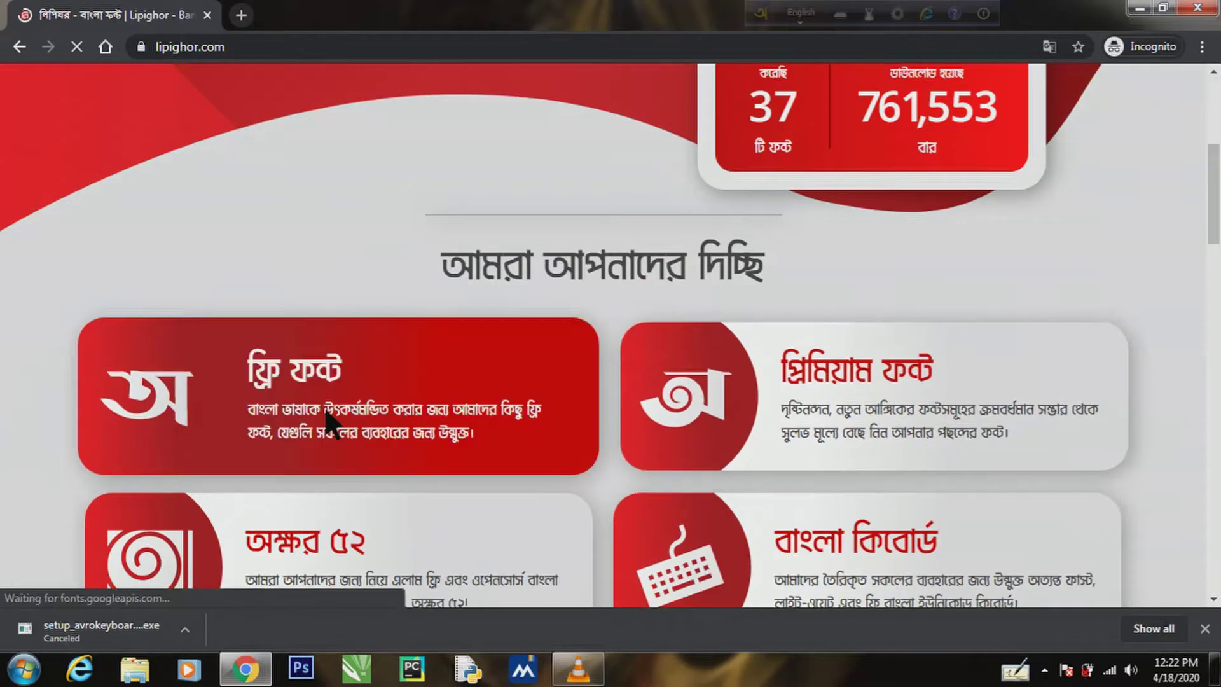
left_click(368, 417)
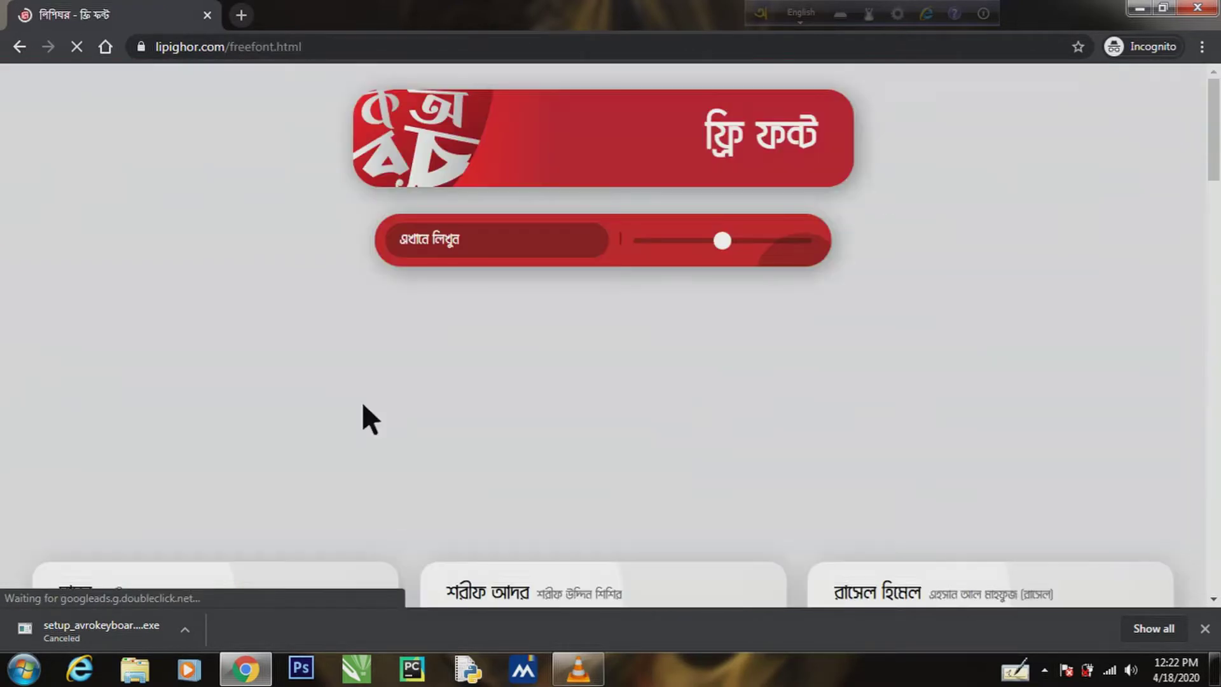
scroll(363, 405, "down", 6)
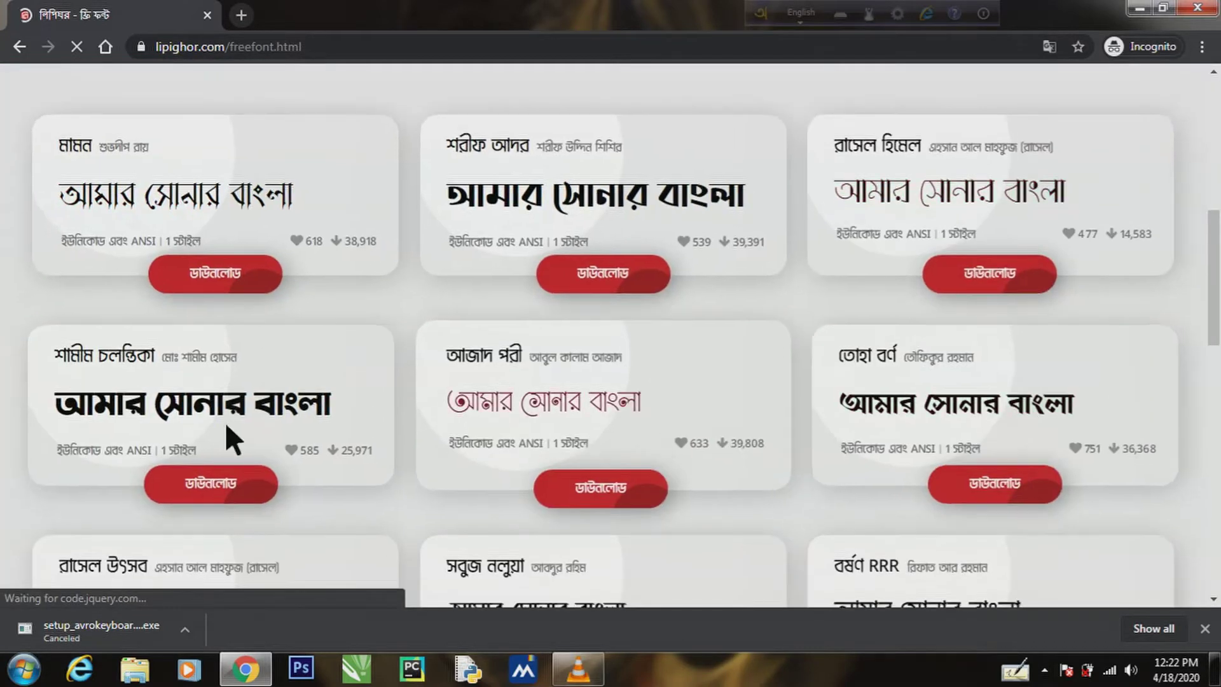
scroll(191, 436, "down", 4)
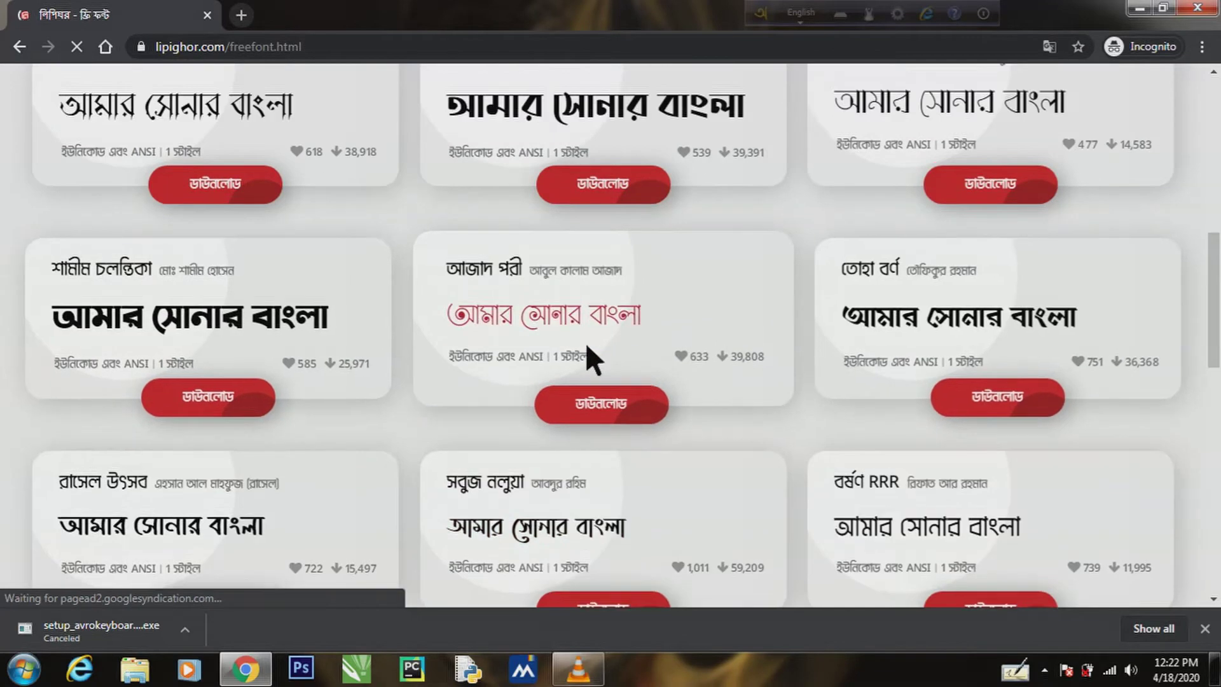
scroll(770, 353, "down", 5)
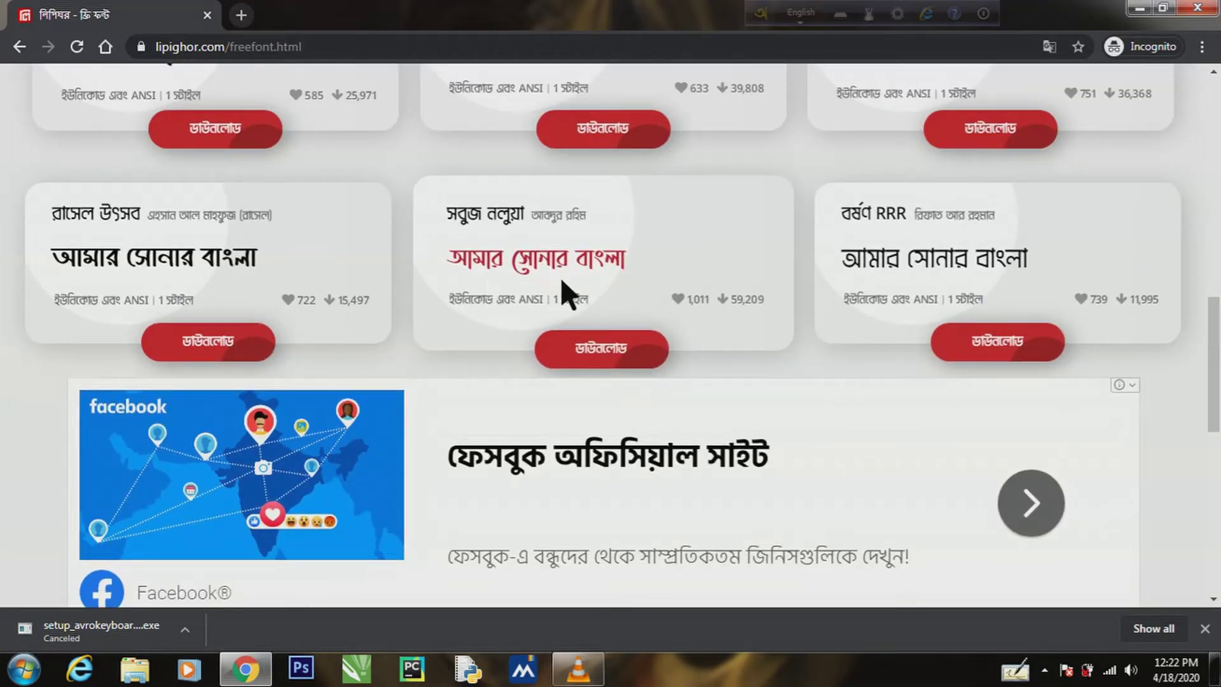
scroll(513, 276, "down", 4)
scroll(526, 311, "up", 7)
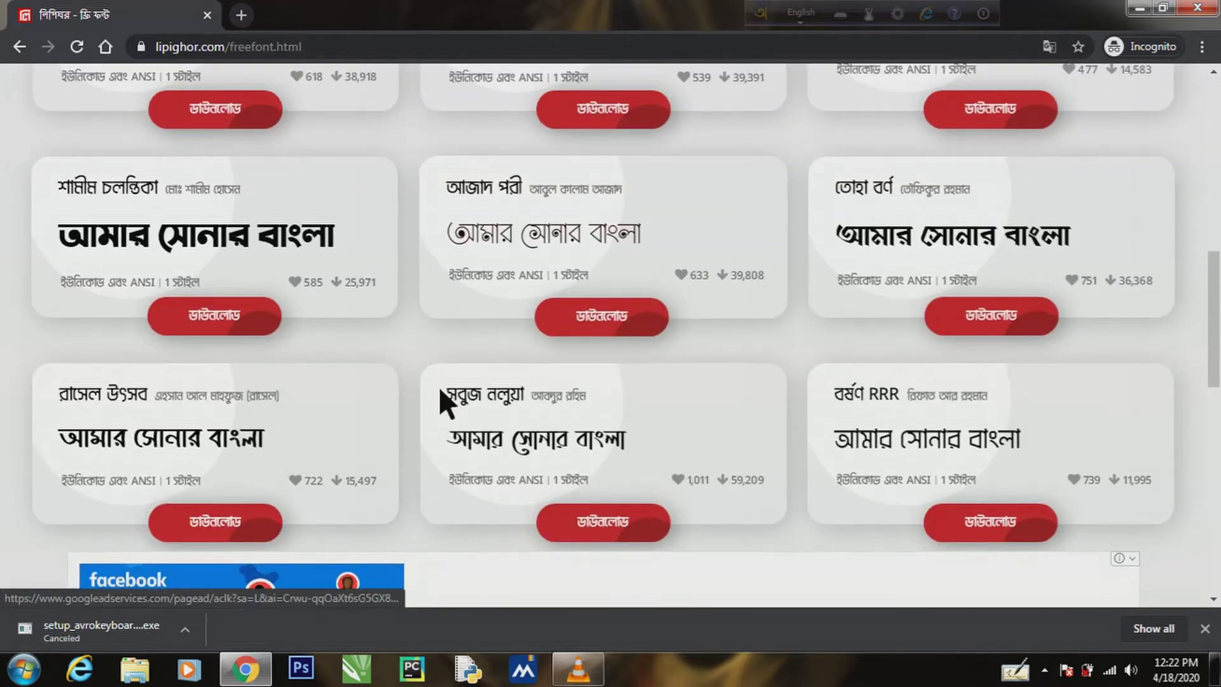
left_click(613, 546)
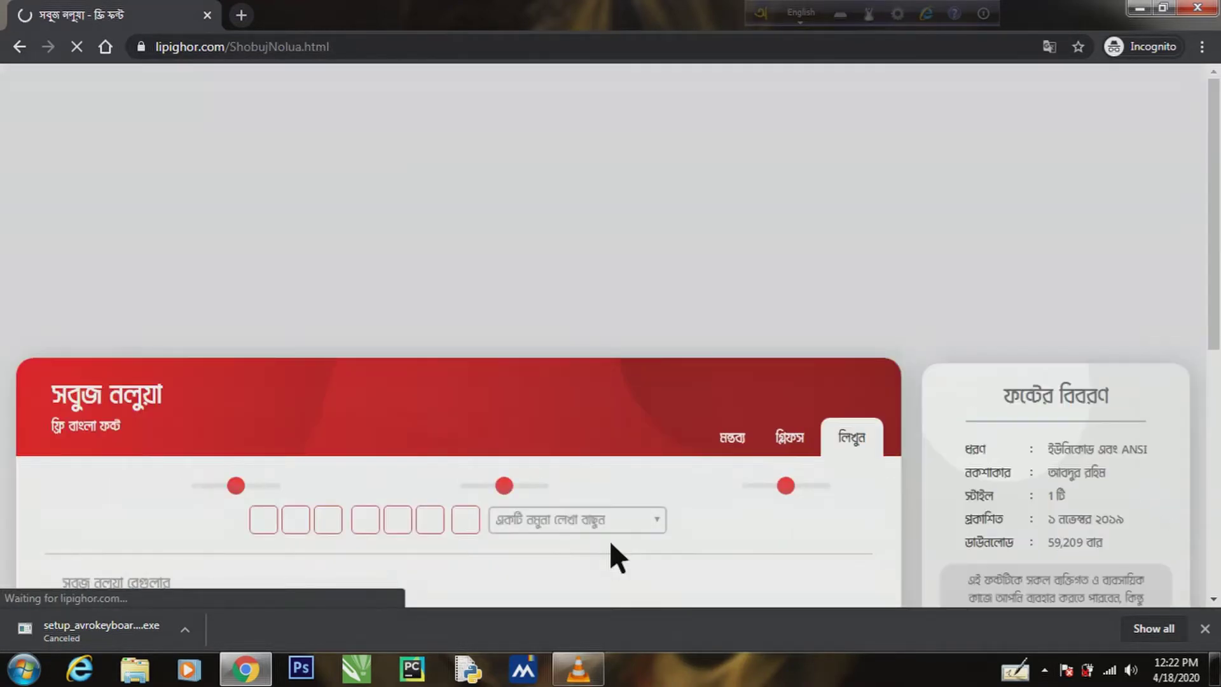
Download the সবুজ নলুয়া font and paste the ShobujNolua archive onto the desktop
scroll(479, 491, "down", 4)
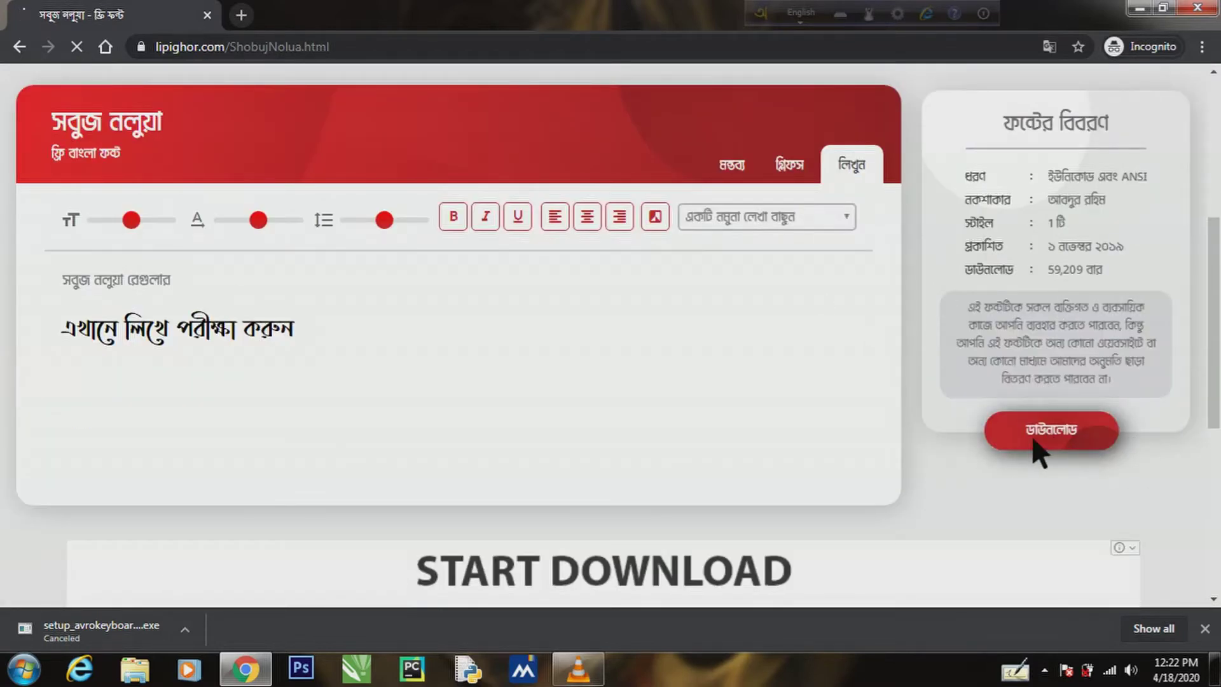
left_click(1067, 443)
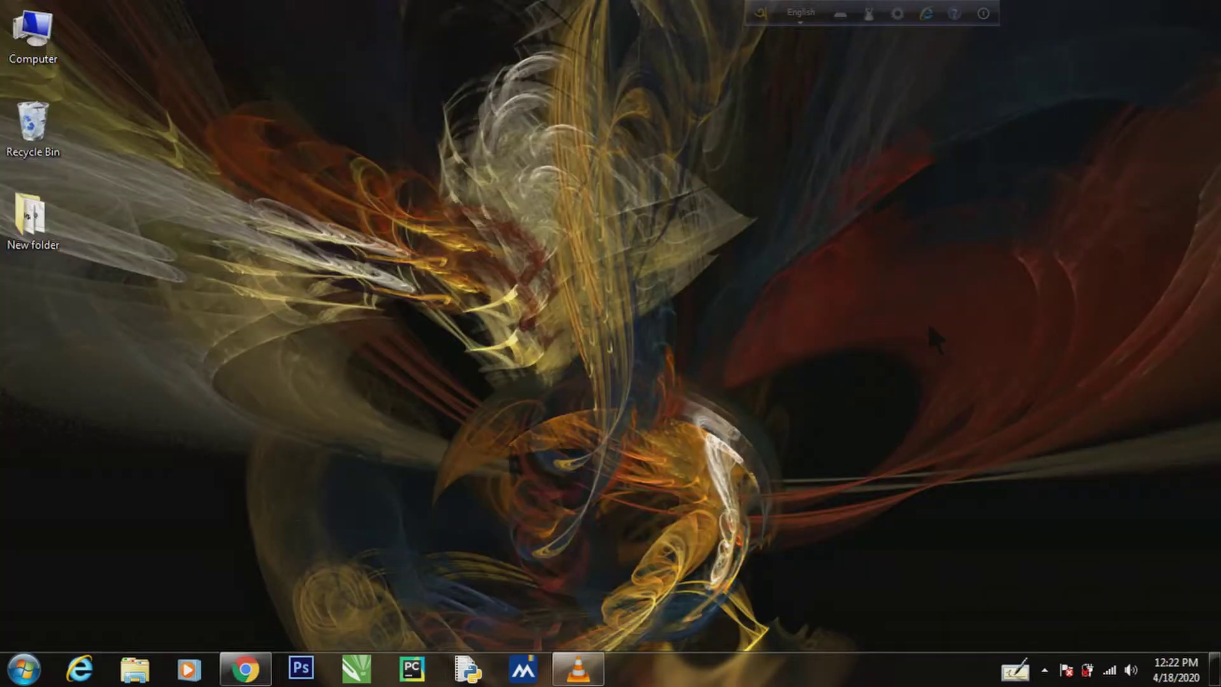
key("ctrl+v")
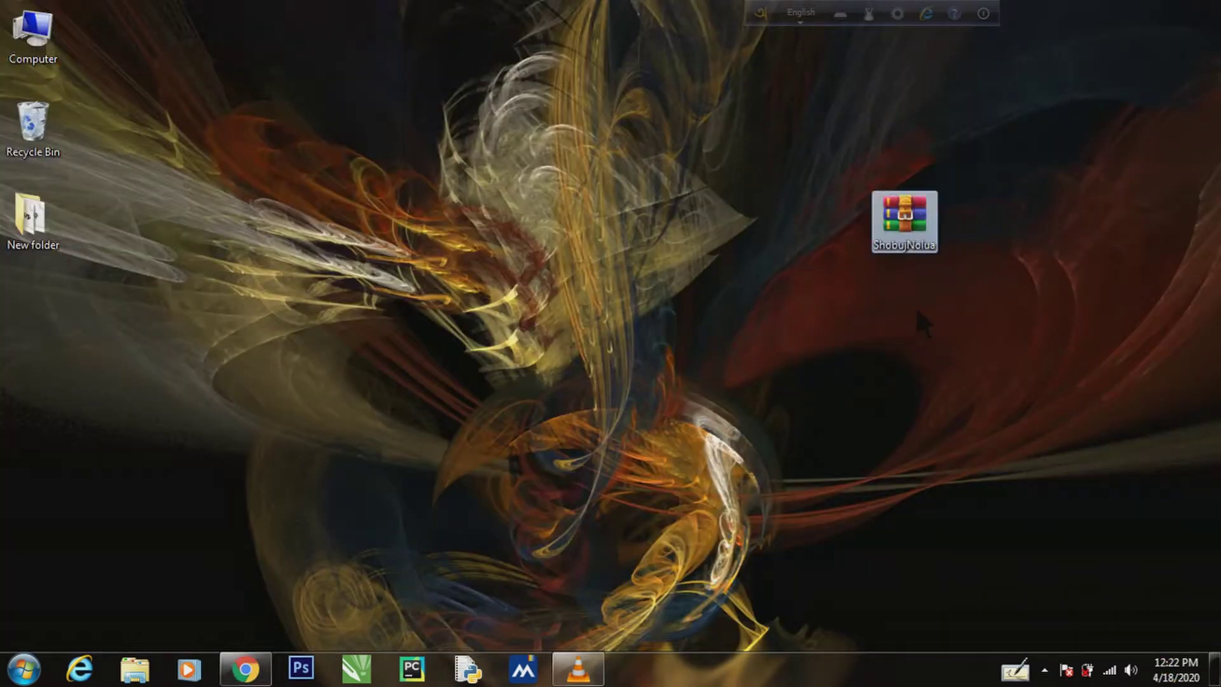
Extract Shobuj Nolua Unicode.ttf from the ShobujNolua archive to the desktop and close the archive
double_click(919, 216)
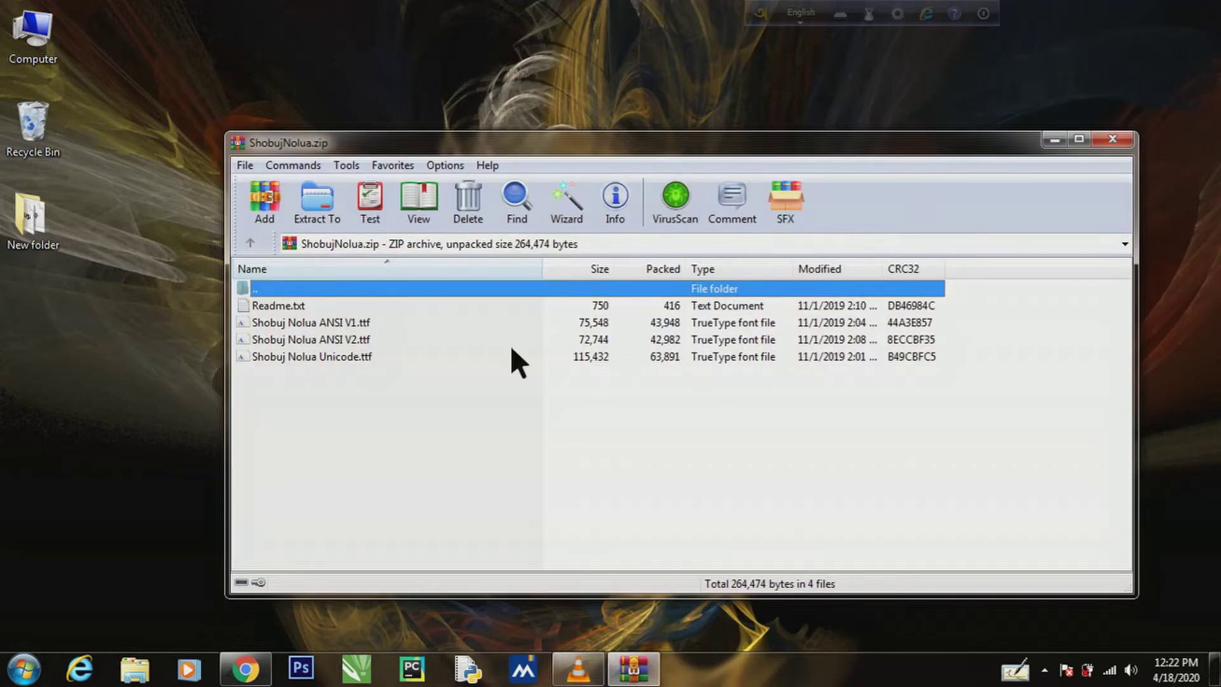
left_click(365, 325)
left_click(367, 339)
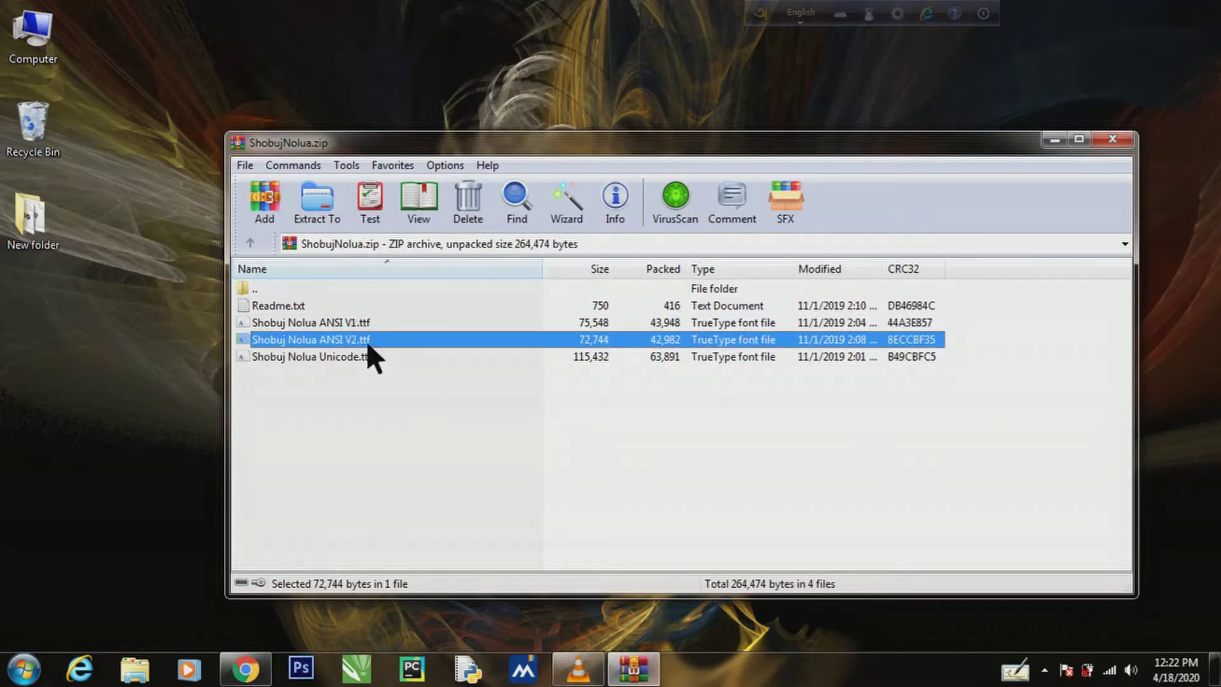
left_click(371, 357)
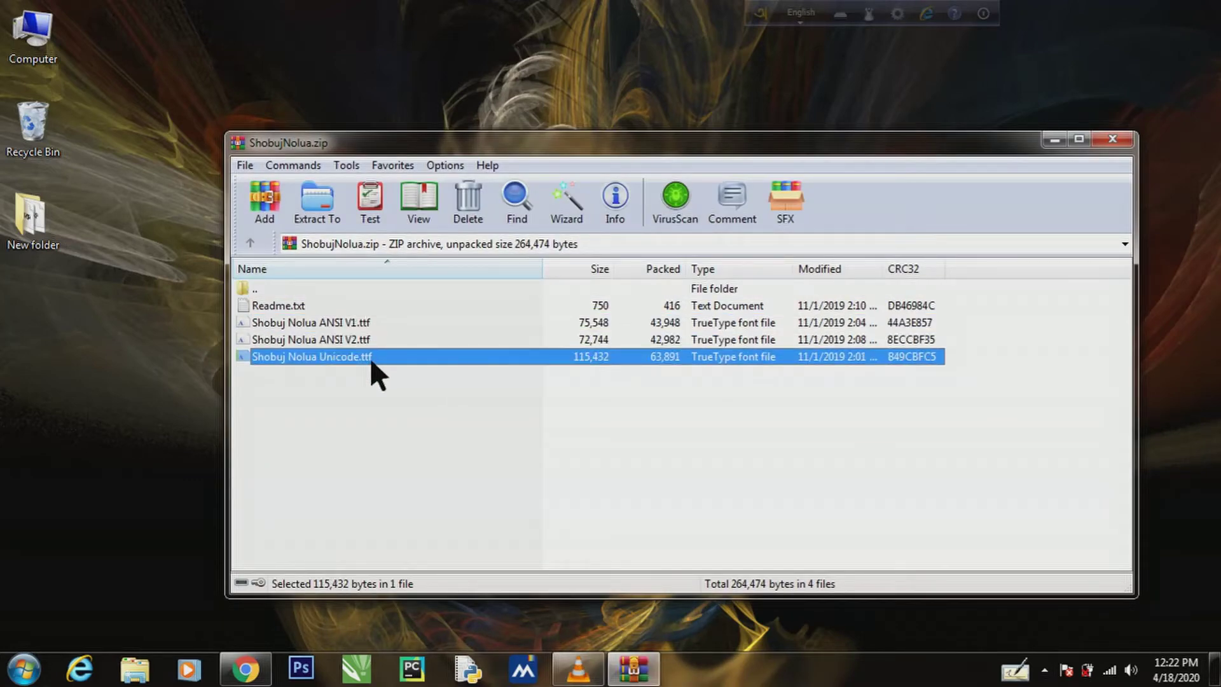
left_click_drag(152, 367, 145, 369)
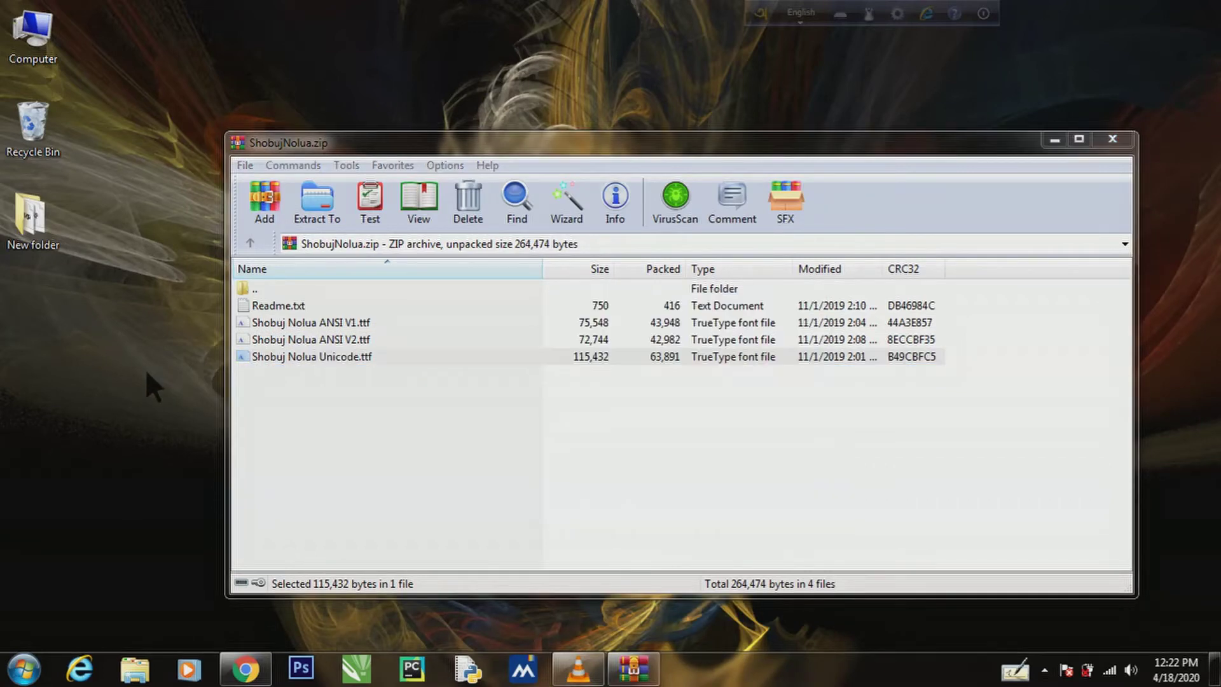
left_click(1112, 141)
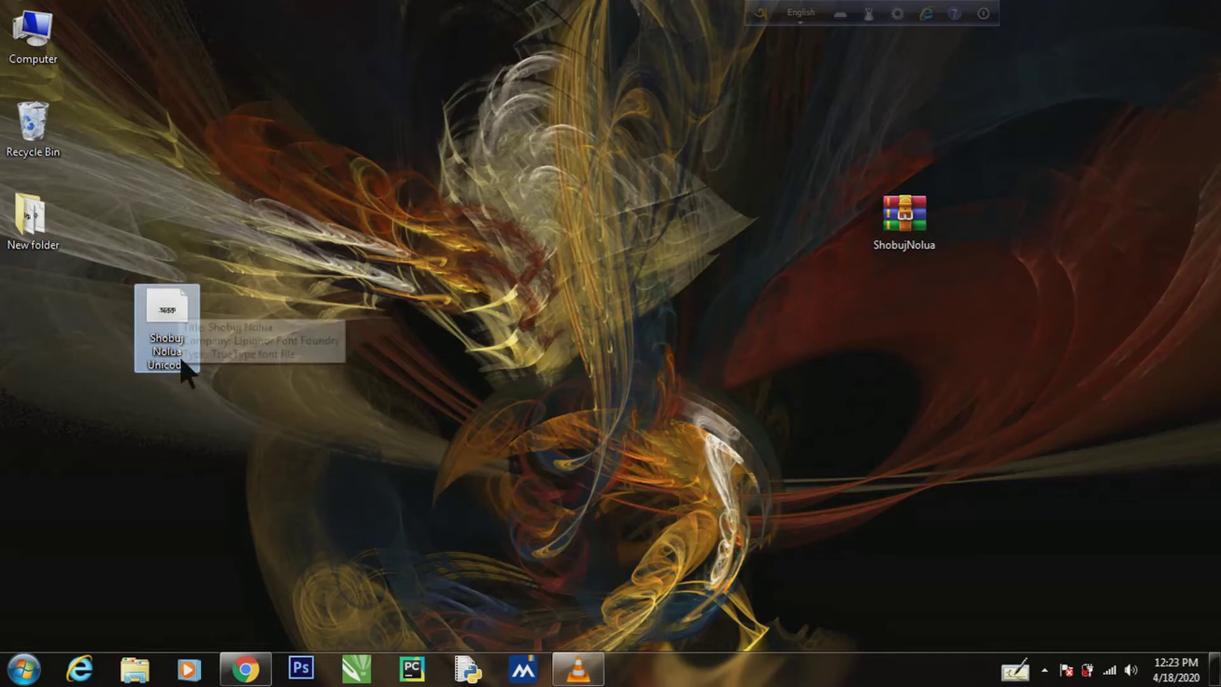
Install the Shobuj Nolua Unicode font from the desktop and close its preview
double_click(181, 309)
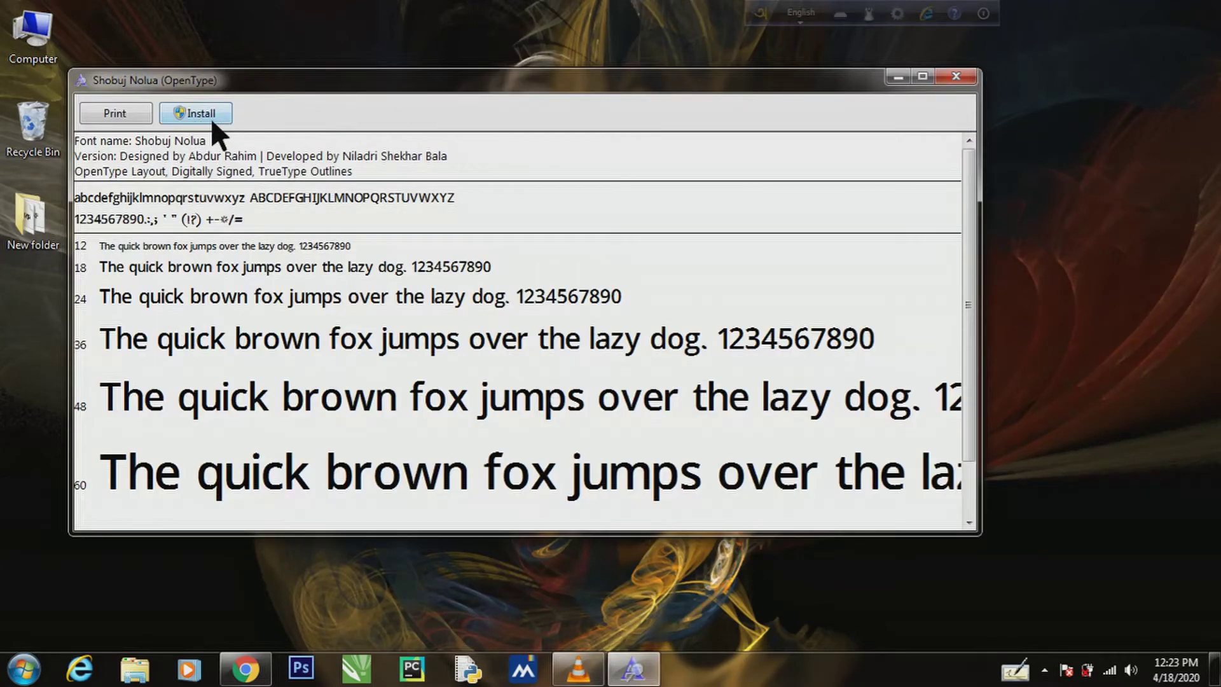
left_click(228, 120)
left_click(956, 76)
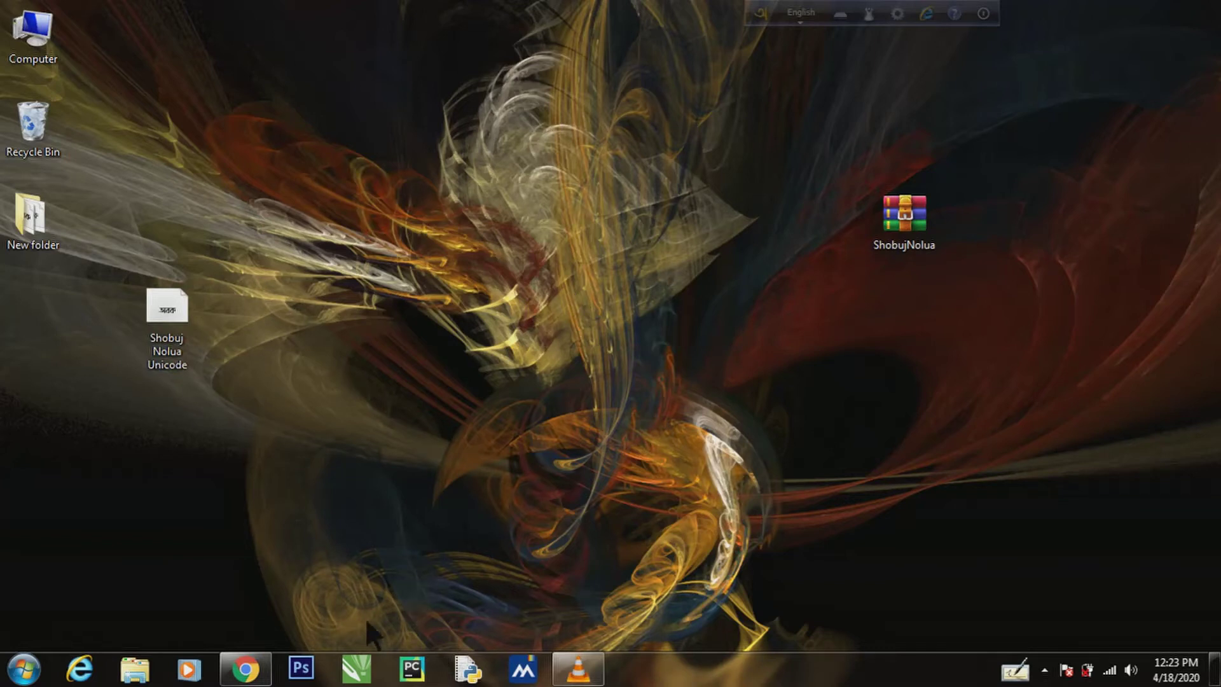
Switch to Photoshop and set the text engine option in the Type preferences to Middle Eastern
left_click(302, 668)
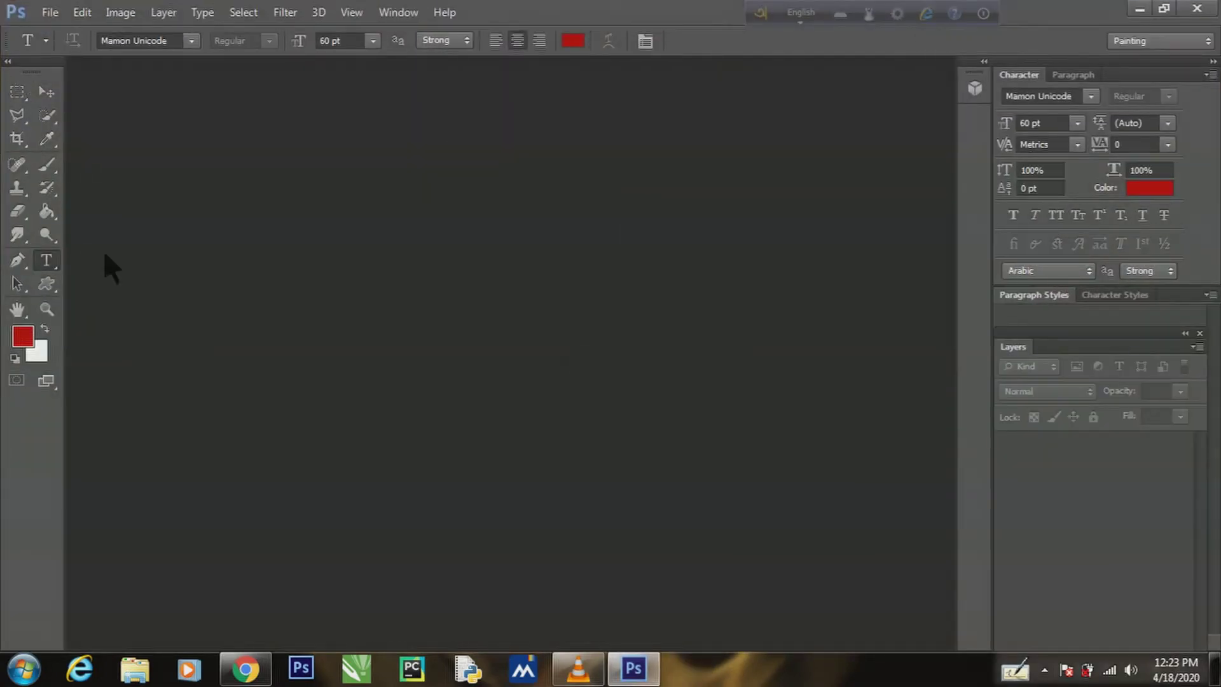
left_click(86, 13)
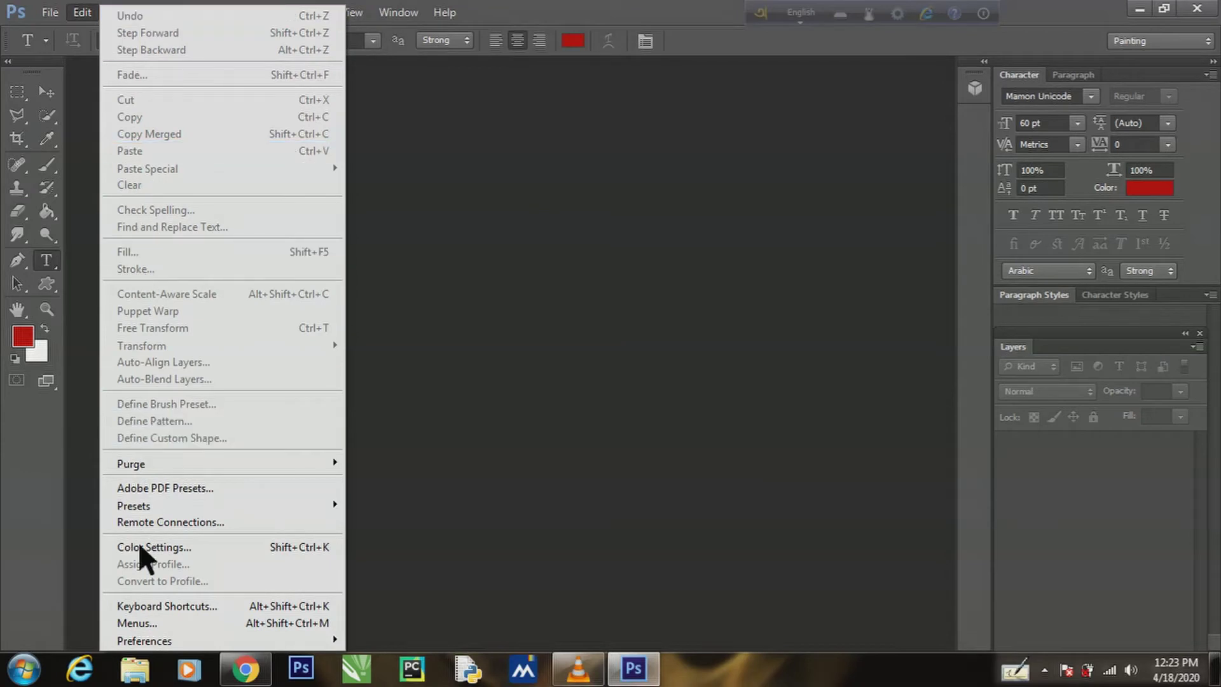
mouse_move(159, 646)
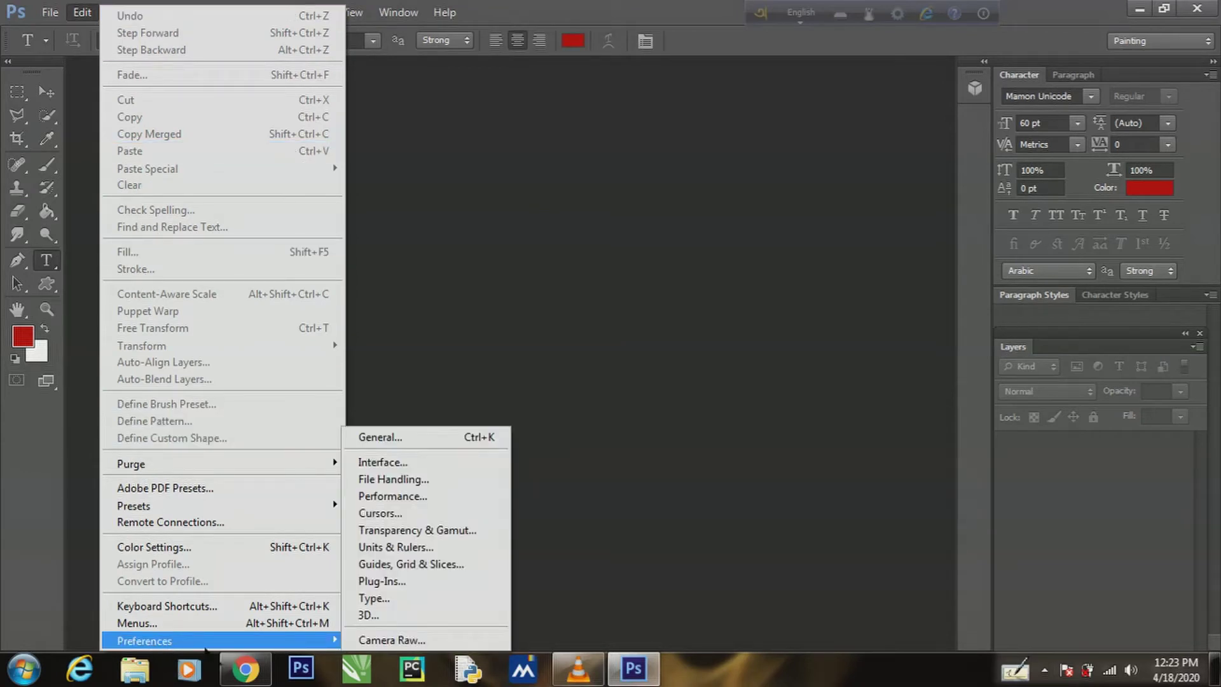
left_click(420, 602)
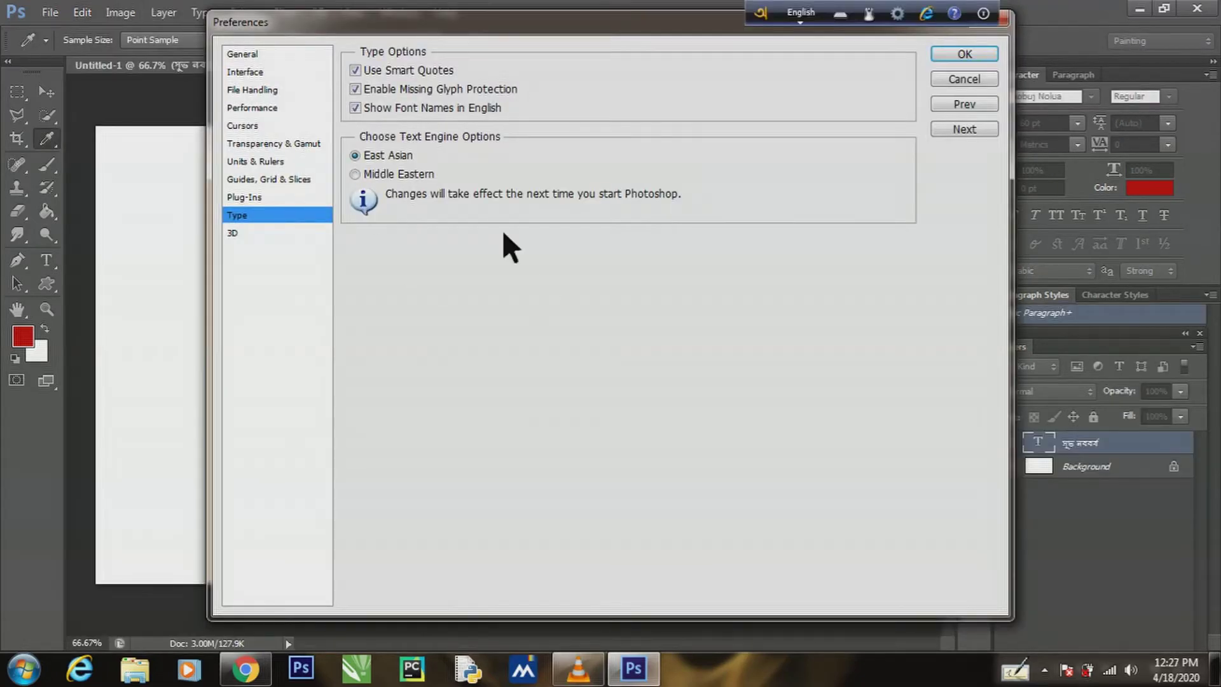
left_click(415, 178)
left_click(976, 59)
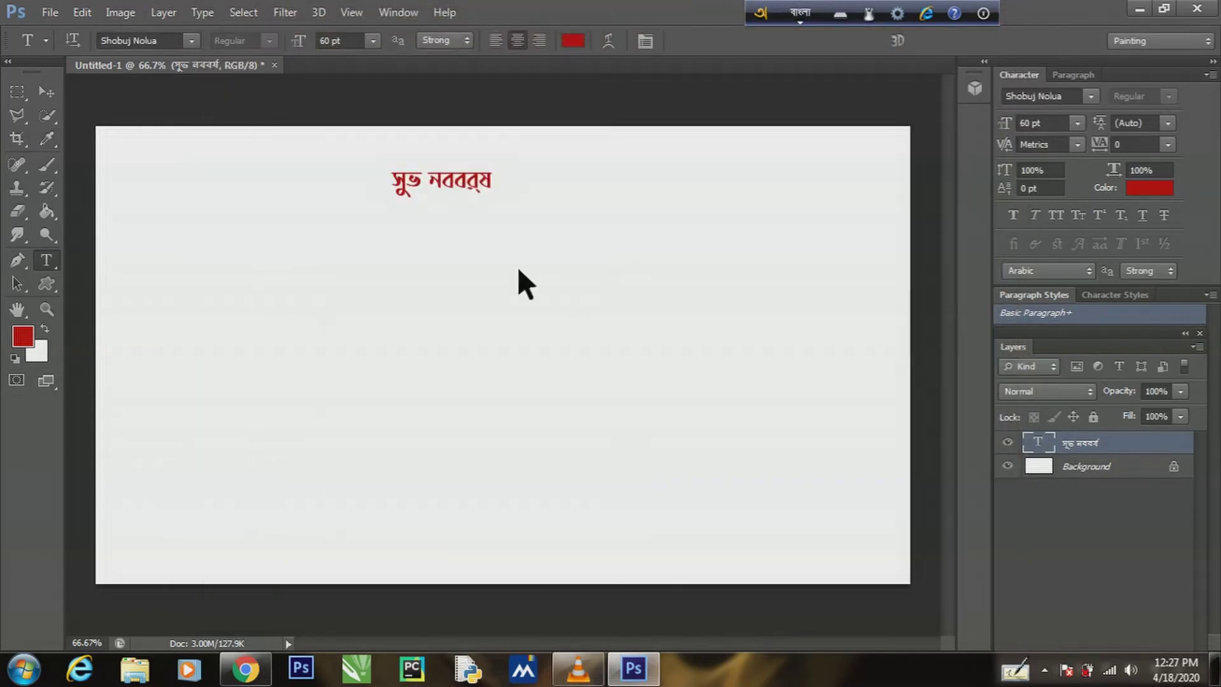
Restart Photoshop to apply the text engine change, discarding the open Untitled-1 document
left_click(519, 181)
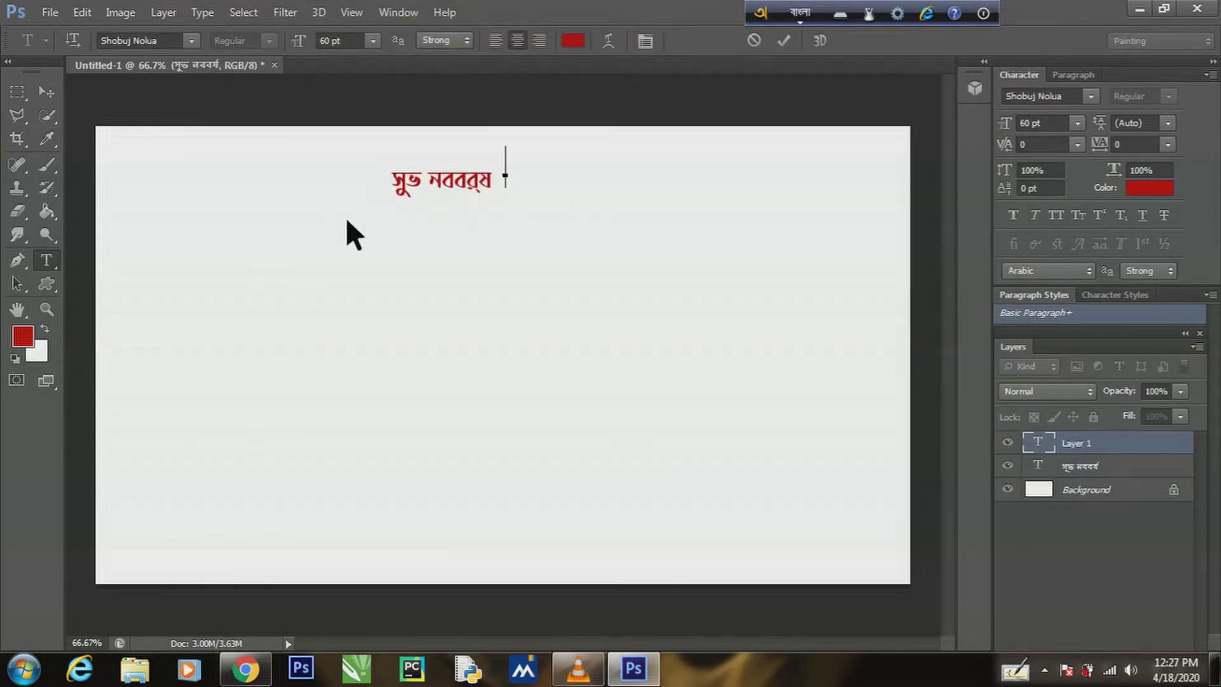
left_click(776, 44)
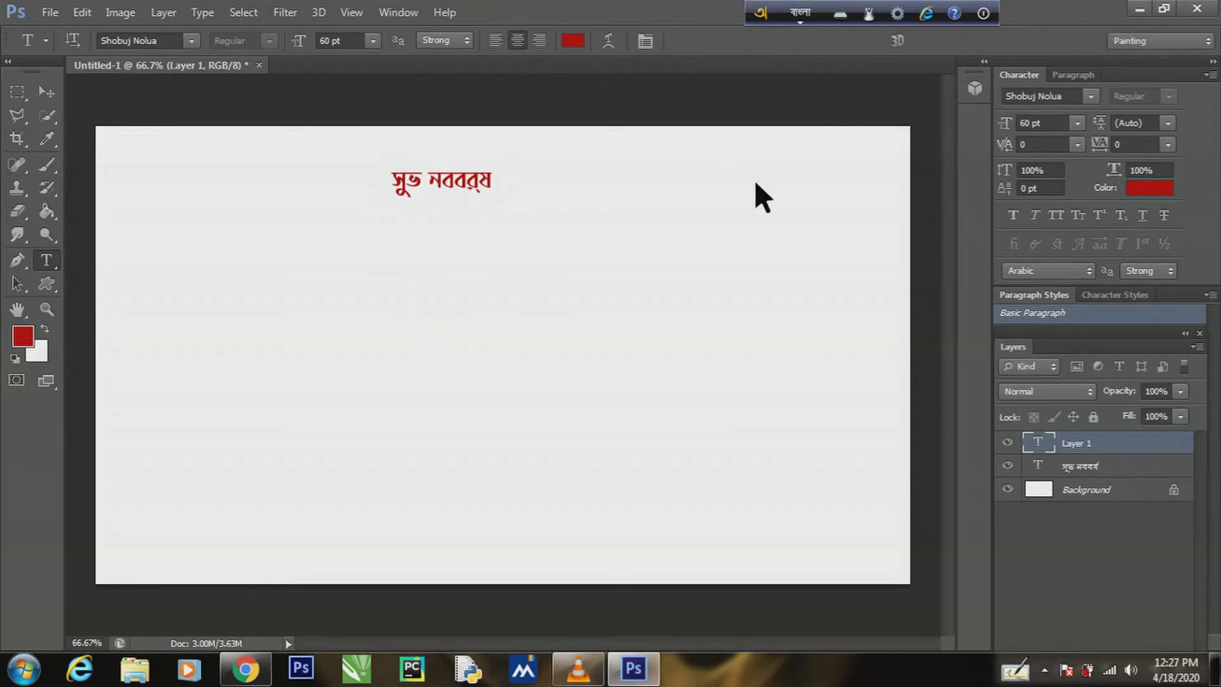
left_click(1197, 9)
left_click(623, 261)
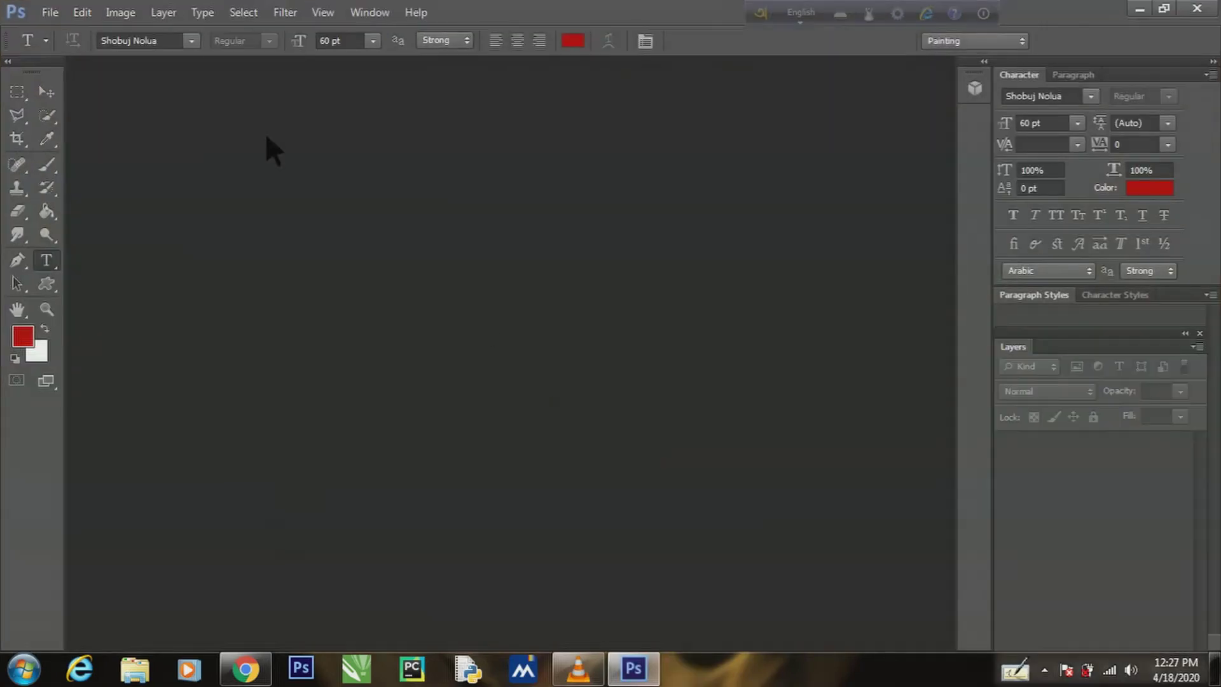
Check the selected text engine option in the Type preferences and close the dialog
left_click(95, 14)
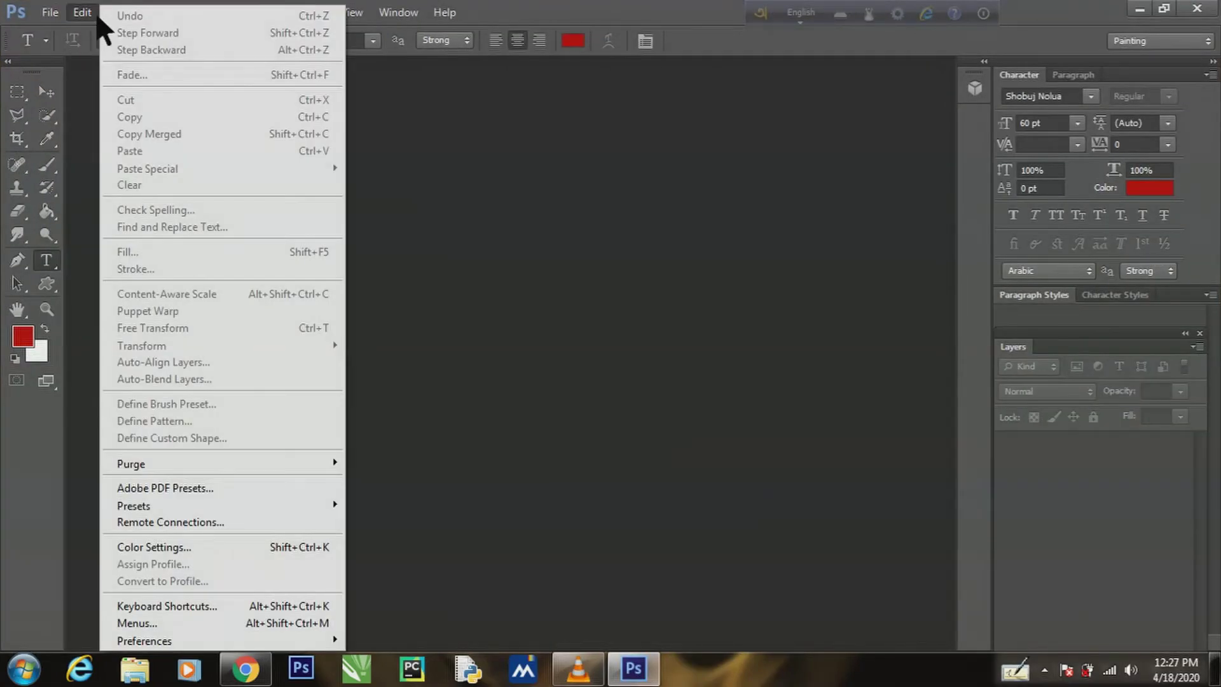
mouse_move(243, 643)
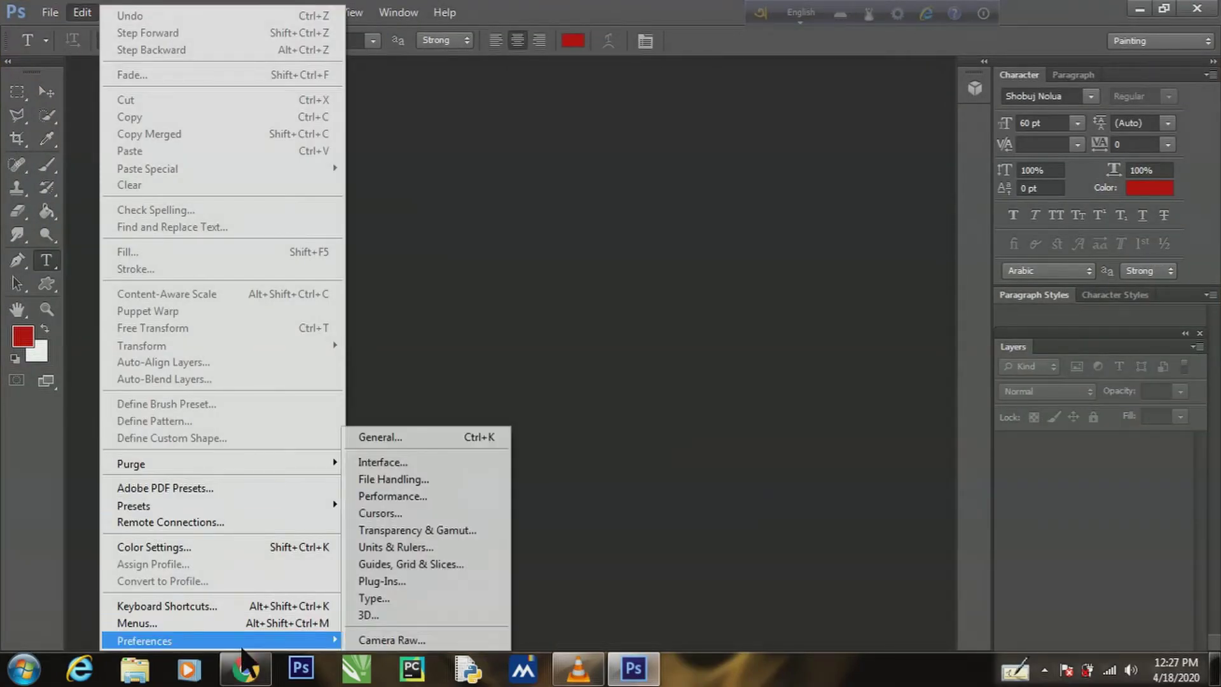
left_click(437, 599)
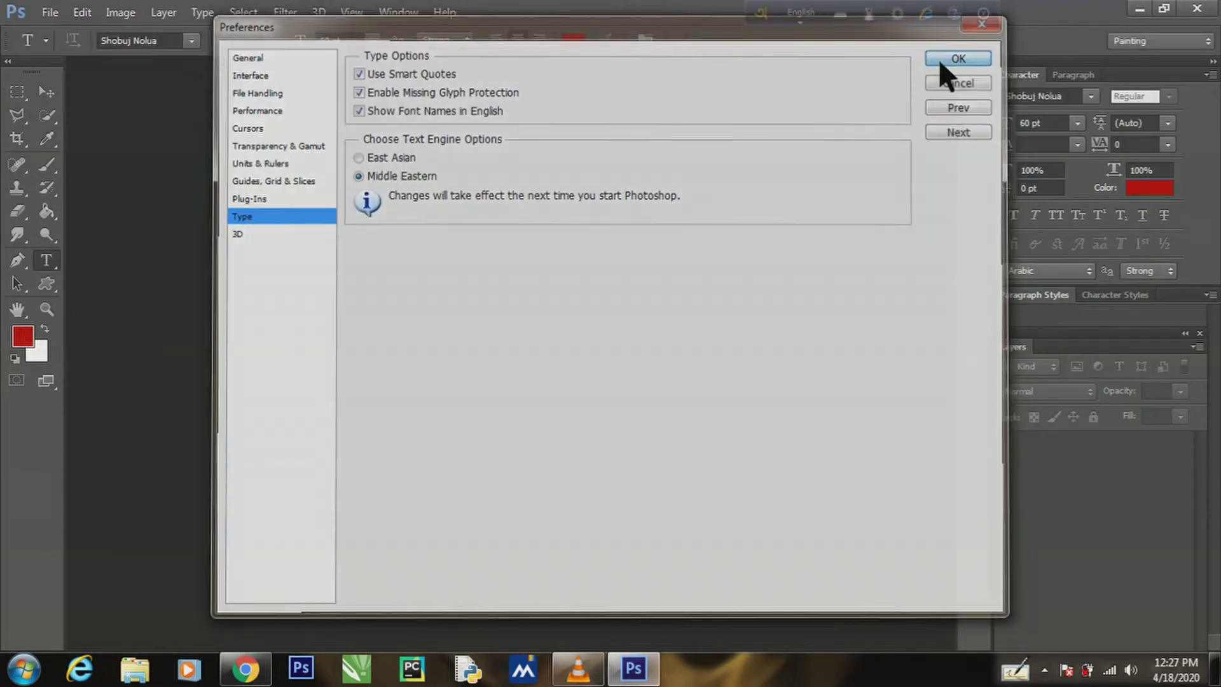
left_click(941, 56)
Create a new 1366 x 768 pixel RGB document at 72 pixels/inch with a white background
left_click(51, 12)
mouse_move(82, 13)
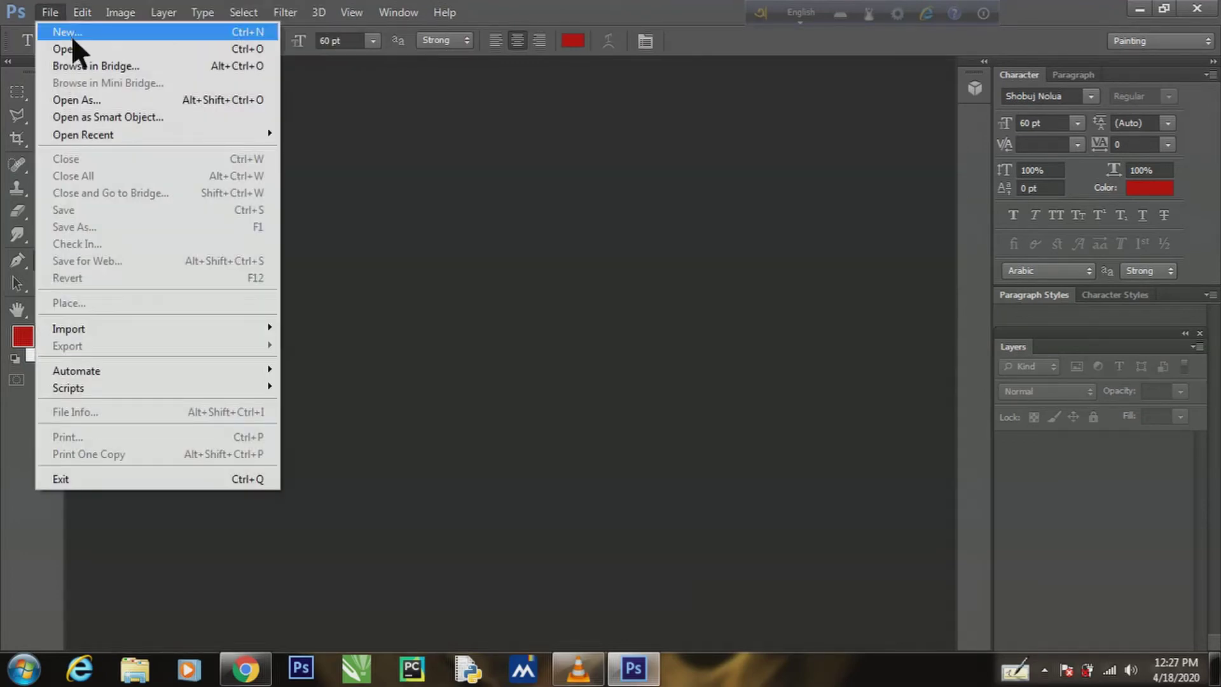
left_click(71, 36)
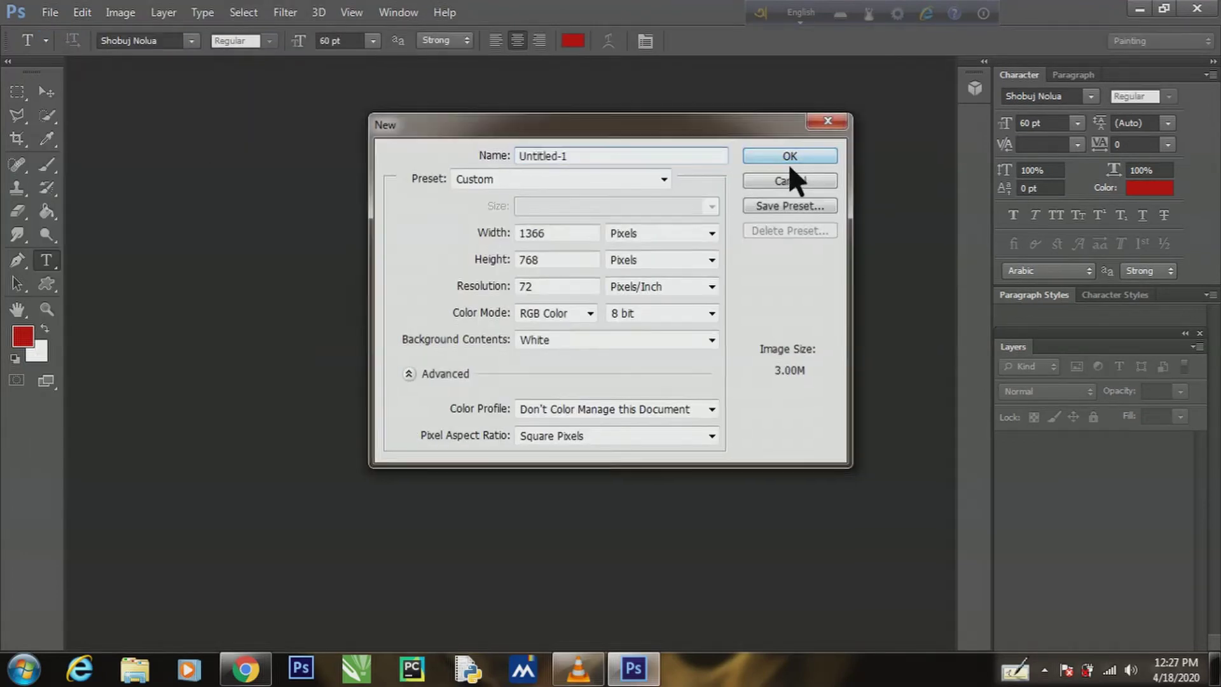
left_click(788, 159)
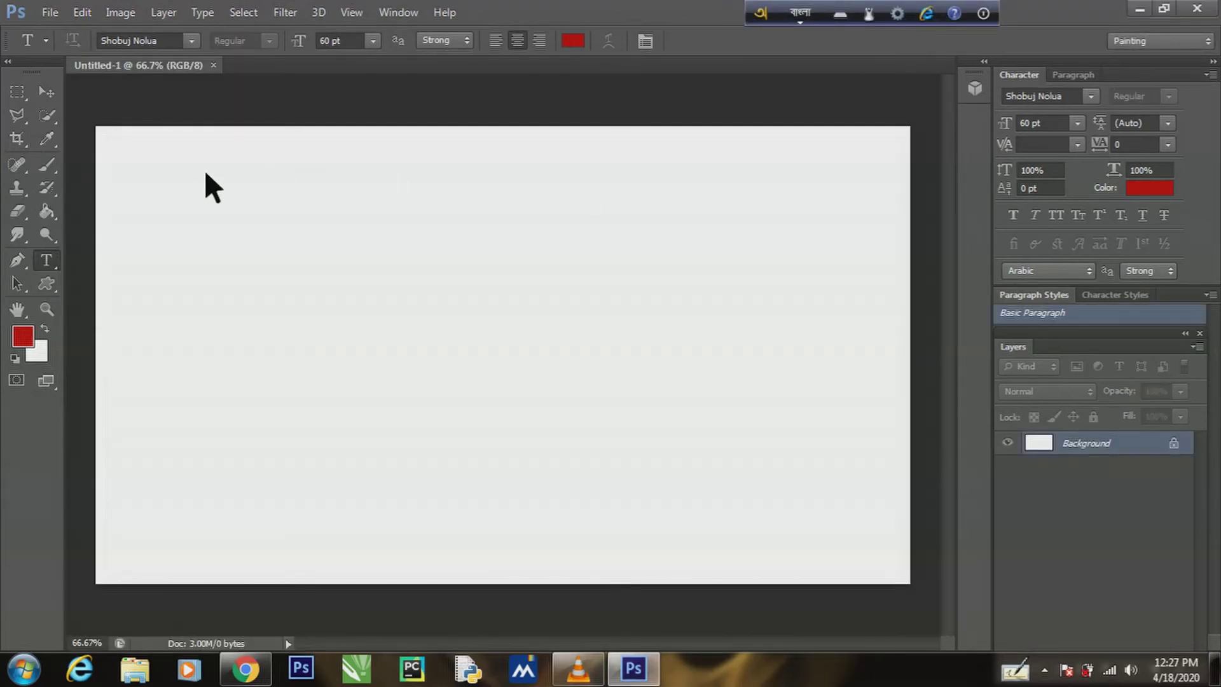
Draw a text box across the upper middle of the canvas and enter সুভ নববর্ষ in Shobuj Nolua with Avro's Bangla input
left_click_drag(194, 166, 693, 437)
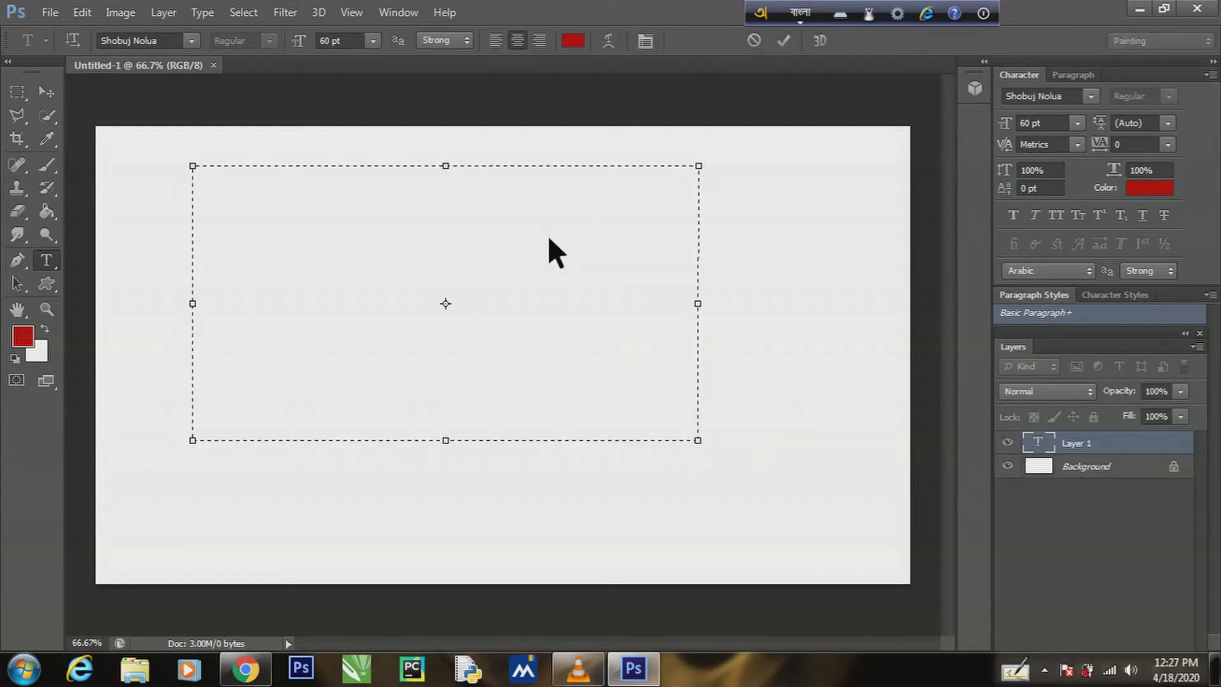
type("subha")
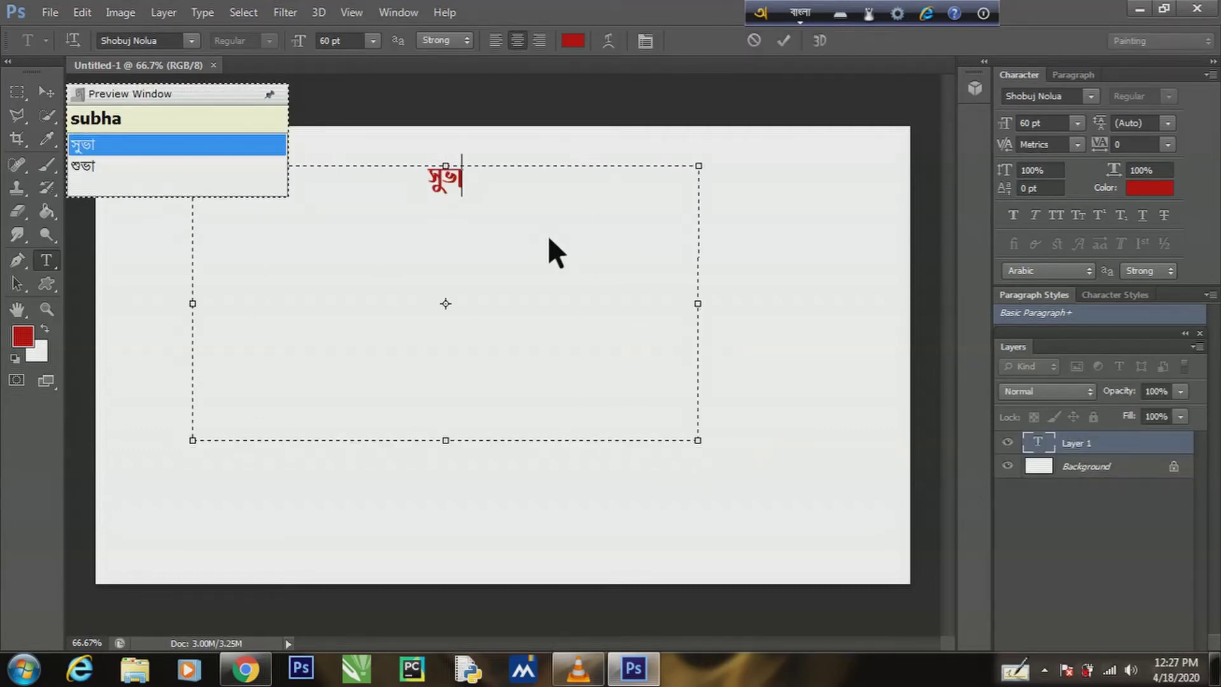
key("space")
key("BackSpace")
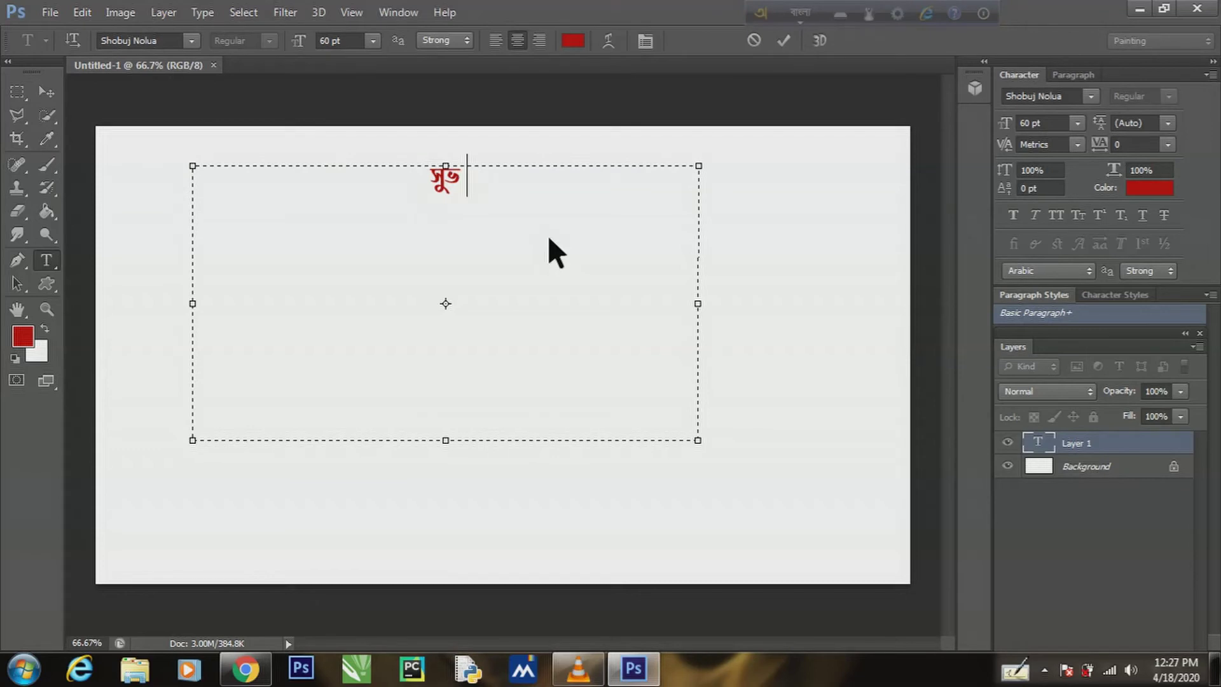
type("nobo")
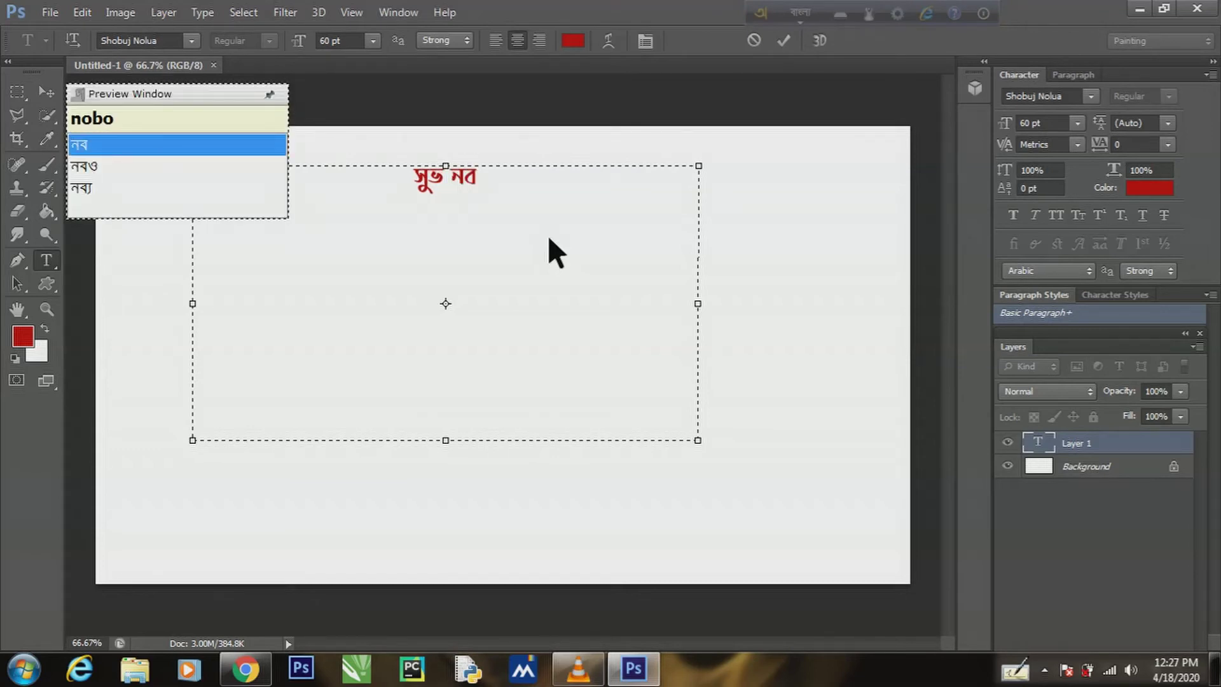
type("borso")
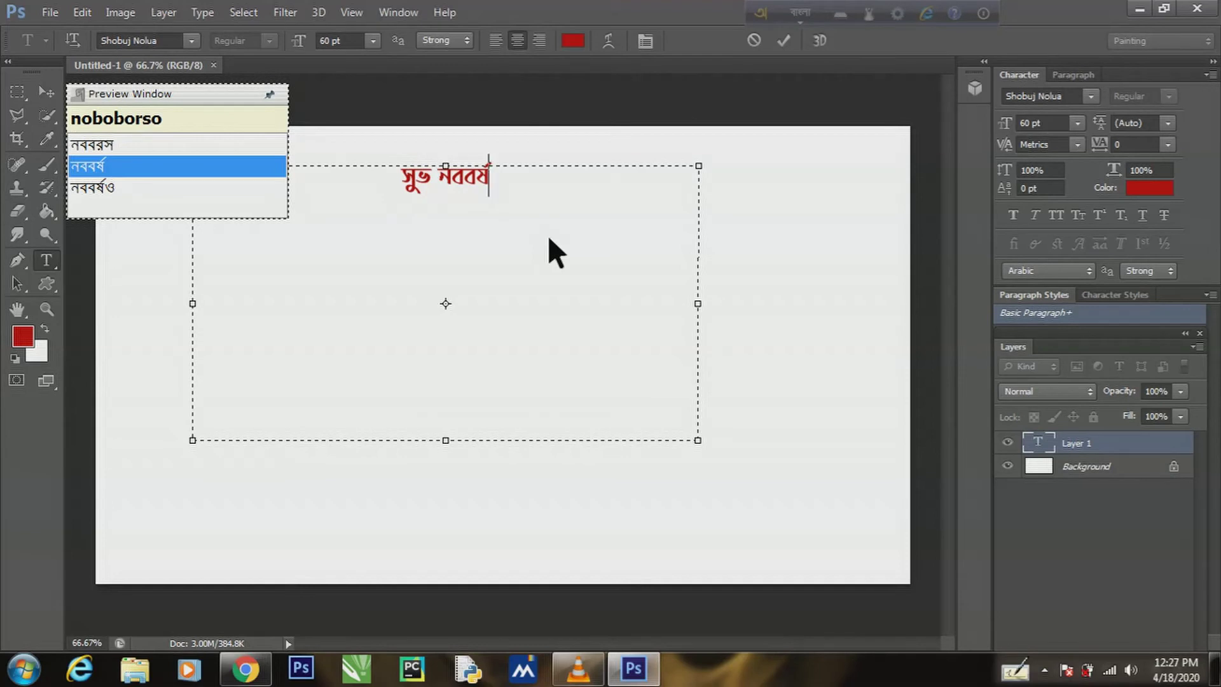
Set the size of the whole সুভ নববর্ষ text to 72 pt and commit the text
left_click_drag(540, 193, 390, 195)
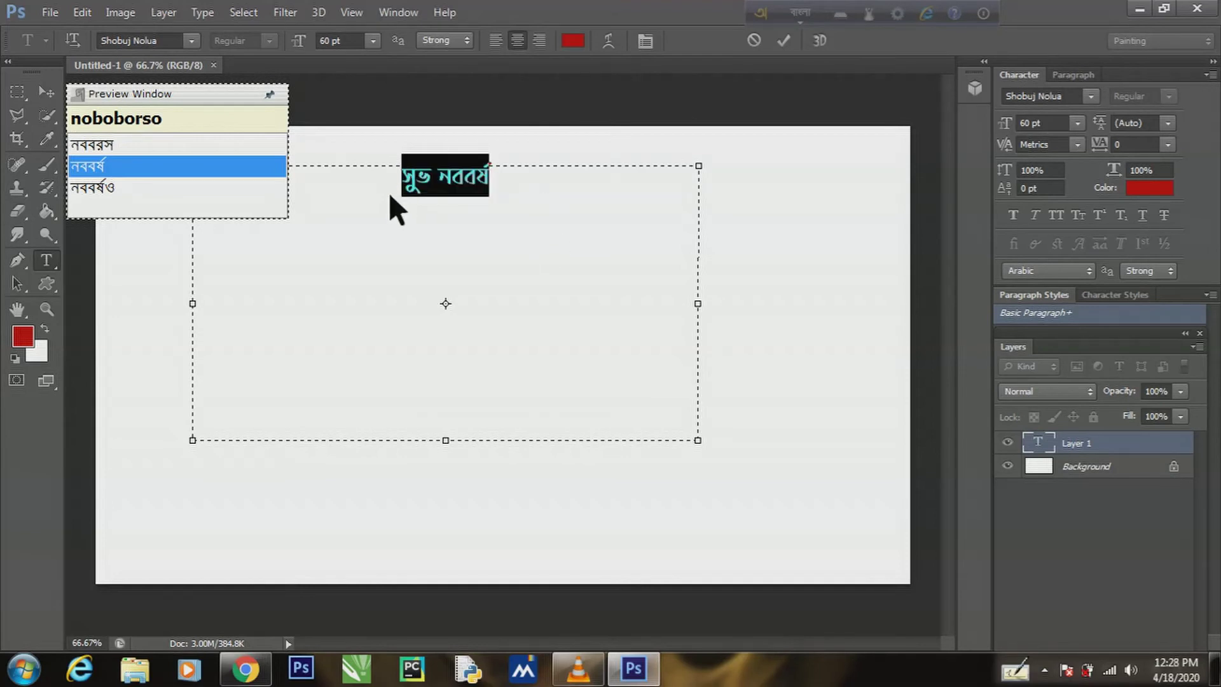
left_click(380, 45)
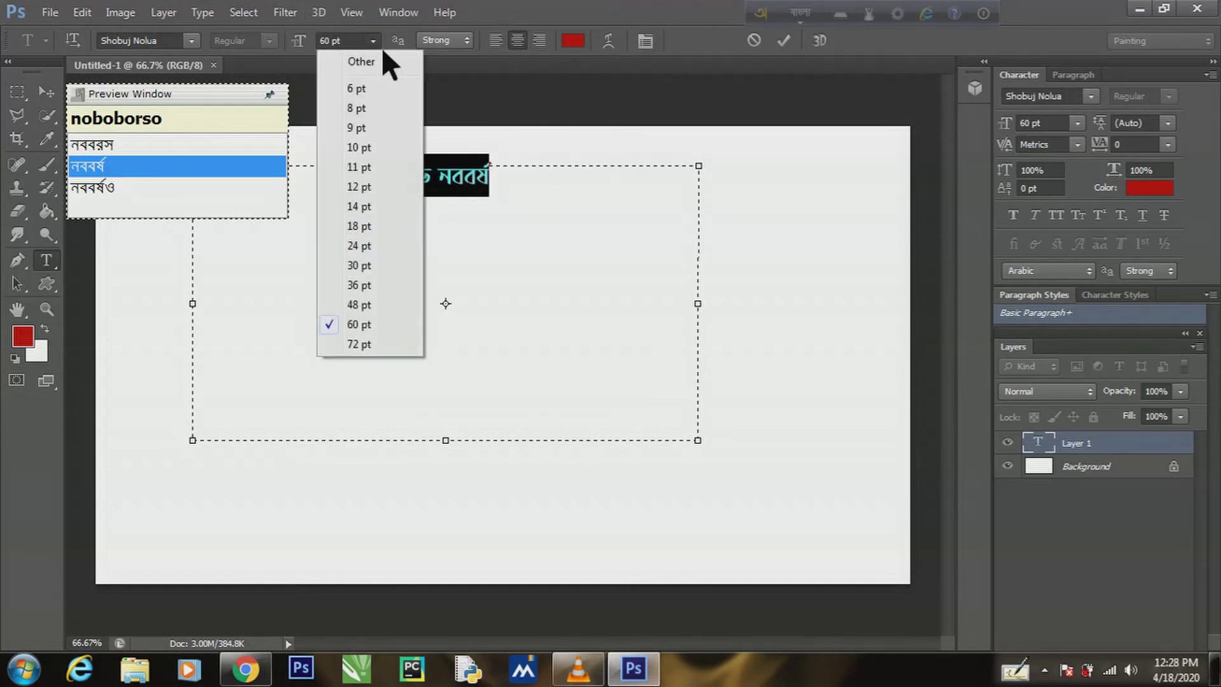
left_click(369, 343)
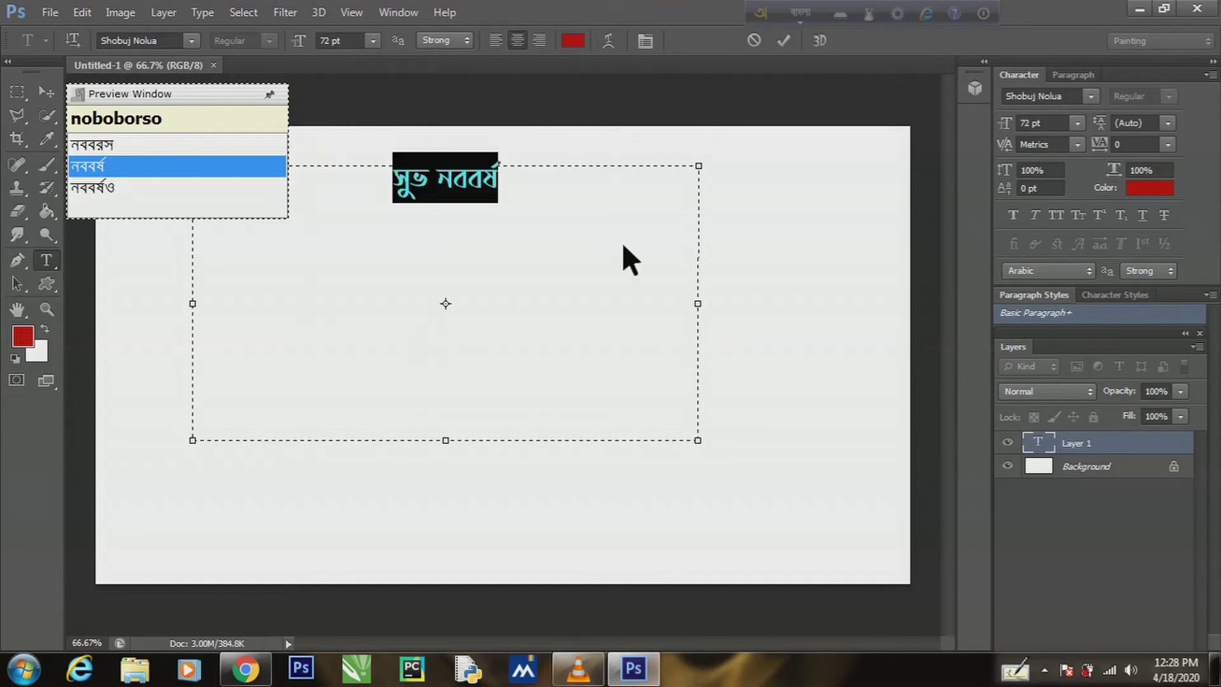
left_click(783, 40)
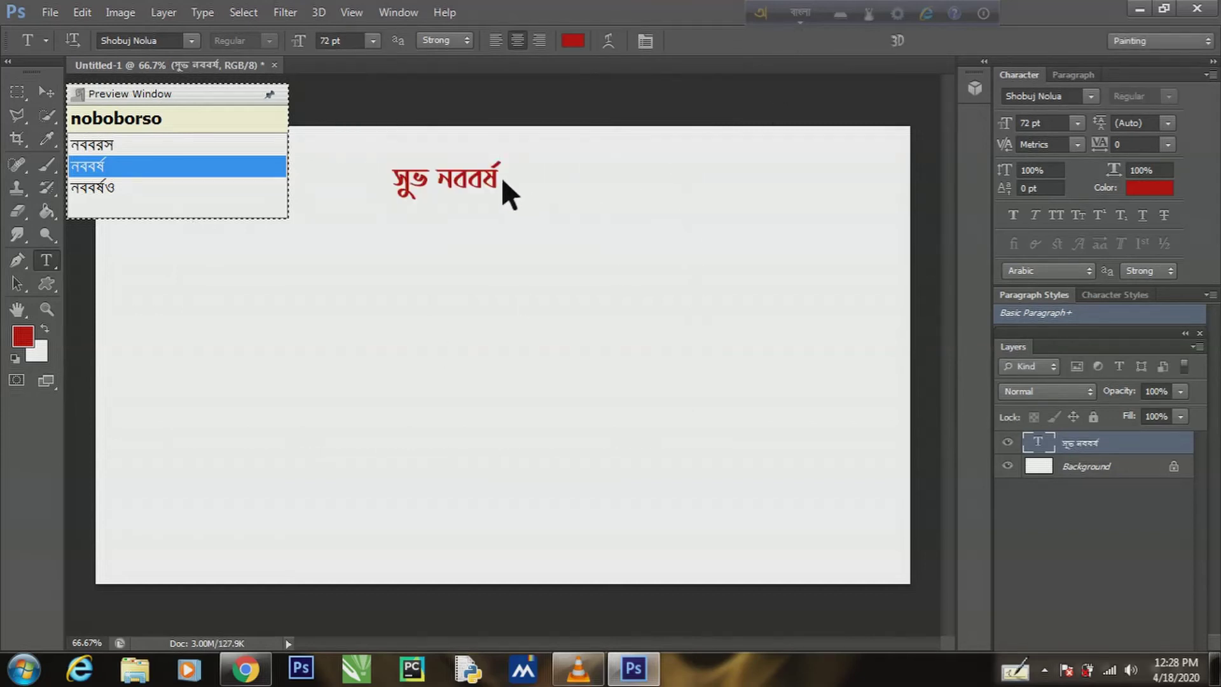
Reopen the text, widen its word gap by a space, and add a second line reading সুভ নববর্ষ in Shonar Bangla
left_click(450, 188)
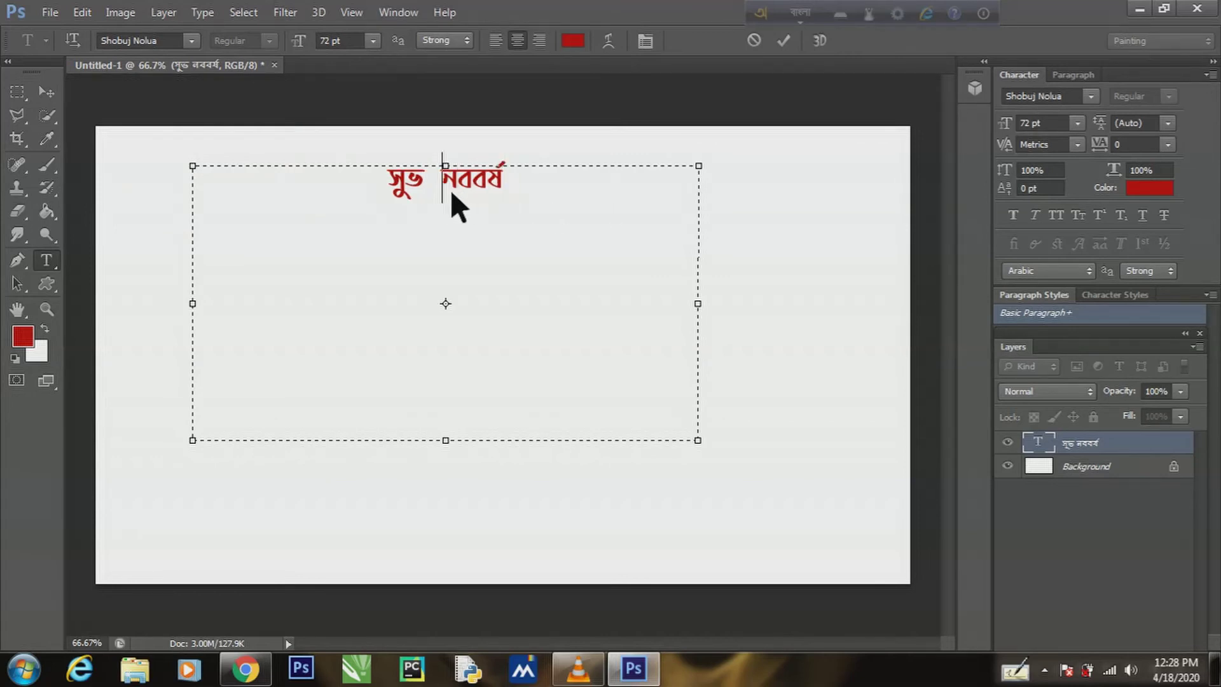
left_click(585, 187)
key("Return")
left_click(190, 40)
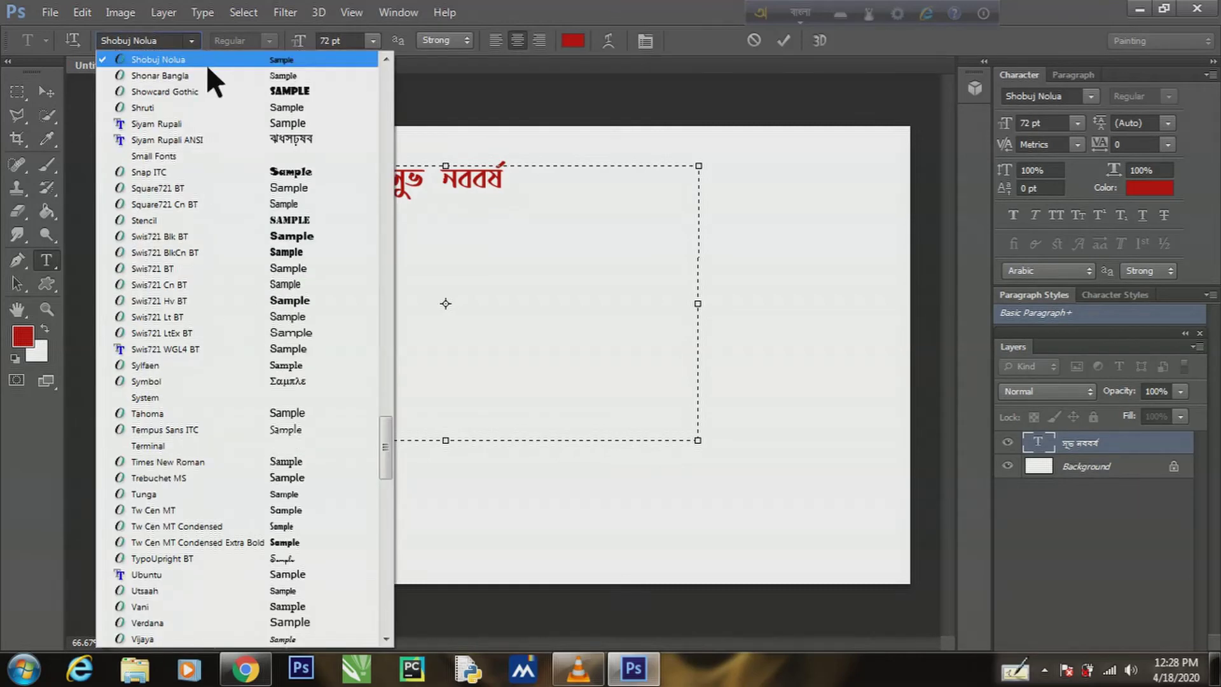
left_click(207, 76)
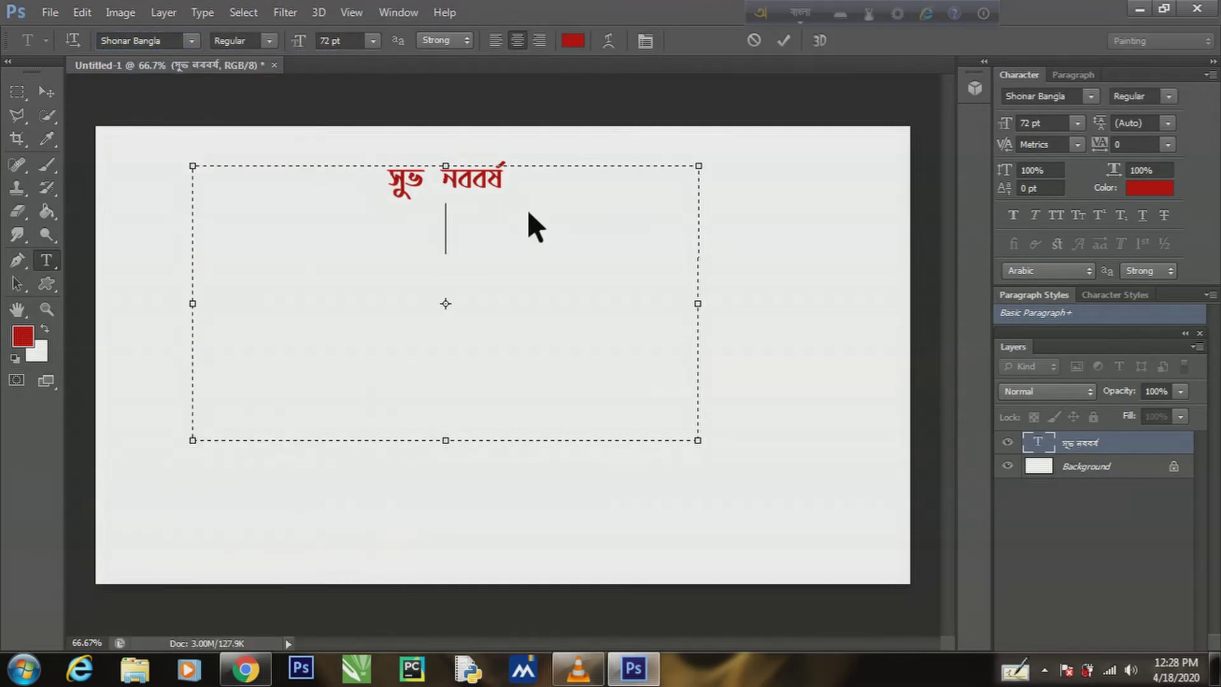
type("subha")
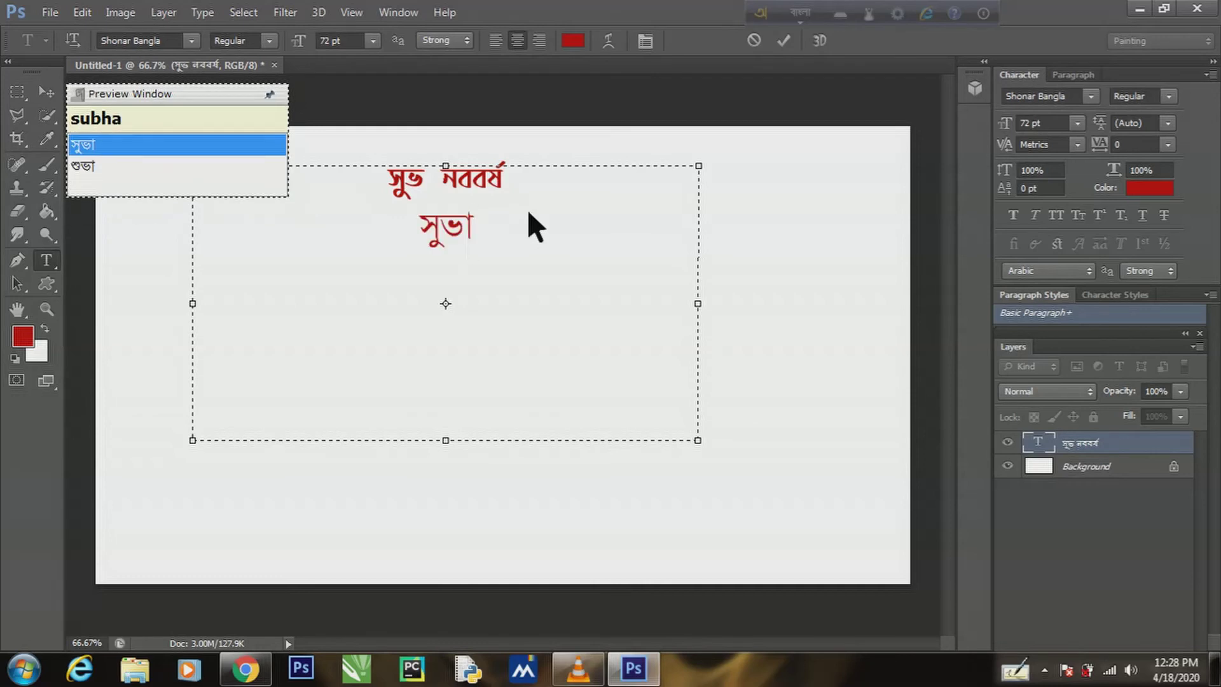
key("BackSpace")
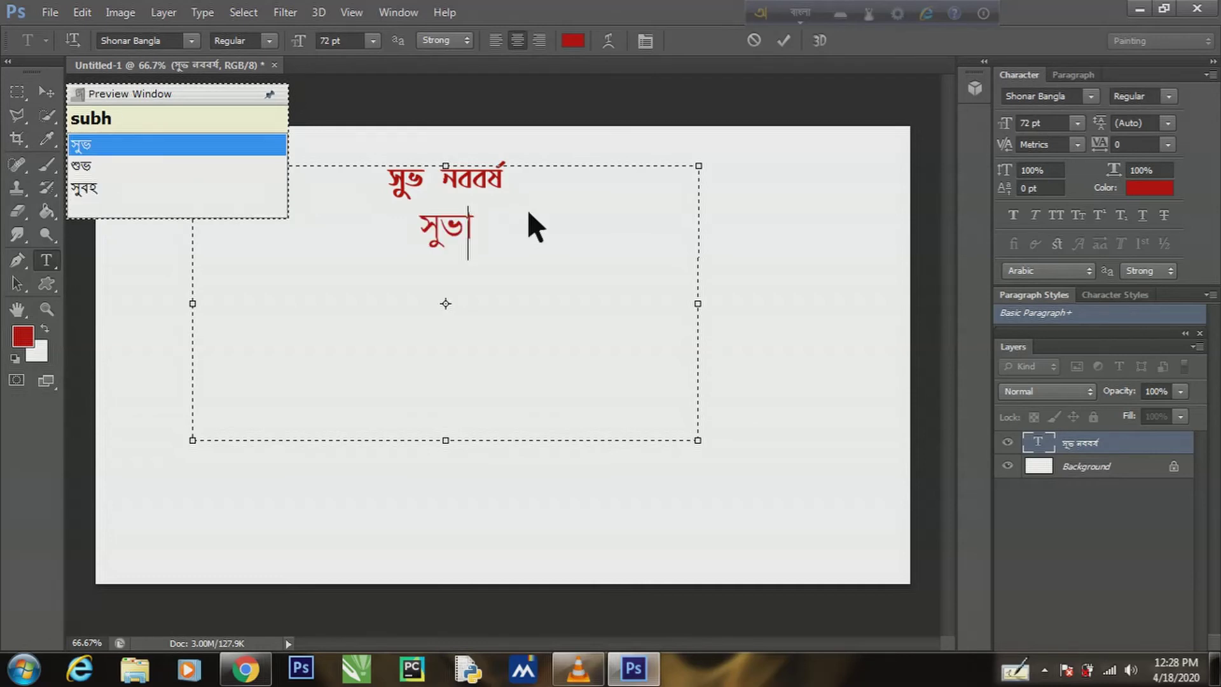
type("nob")
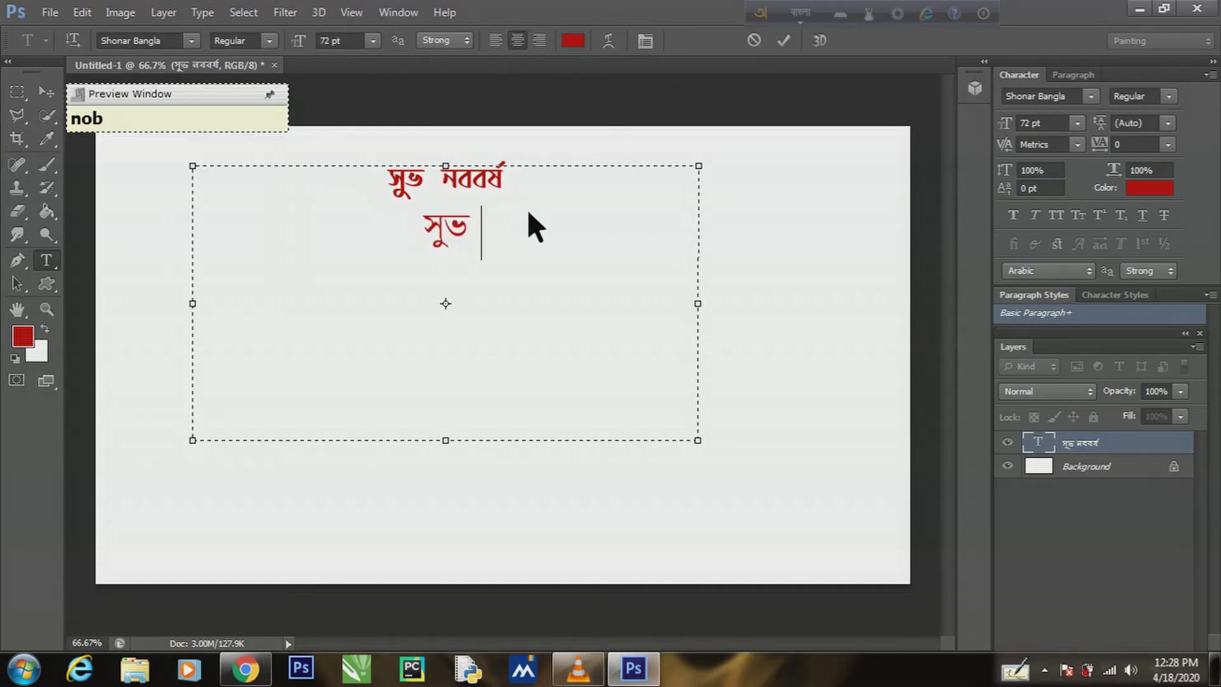
type("obor")
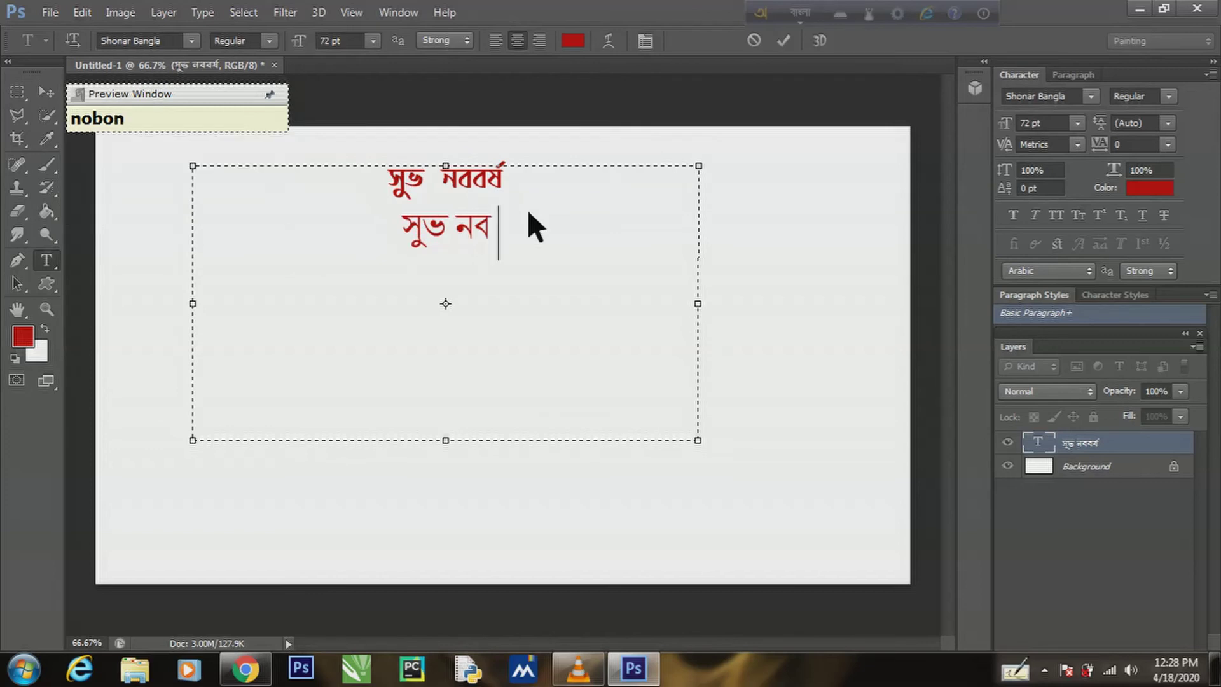
type("so")
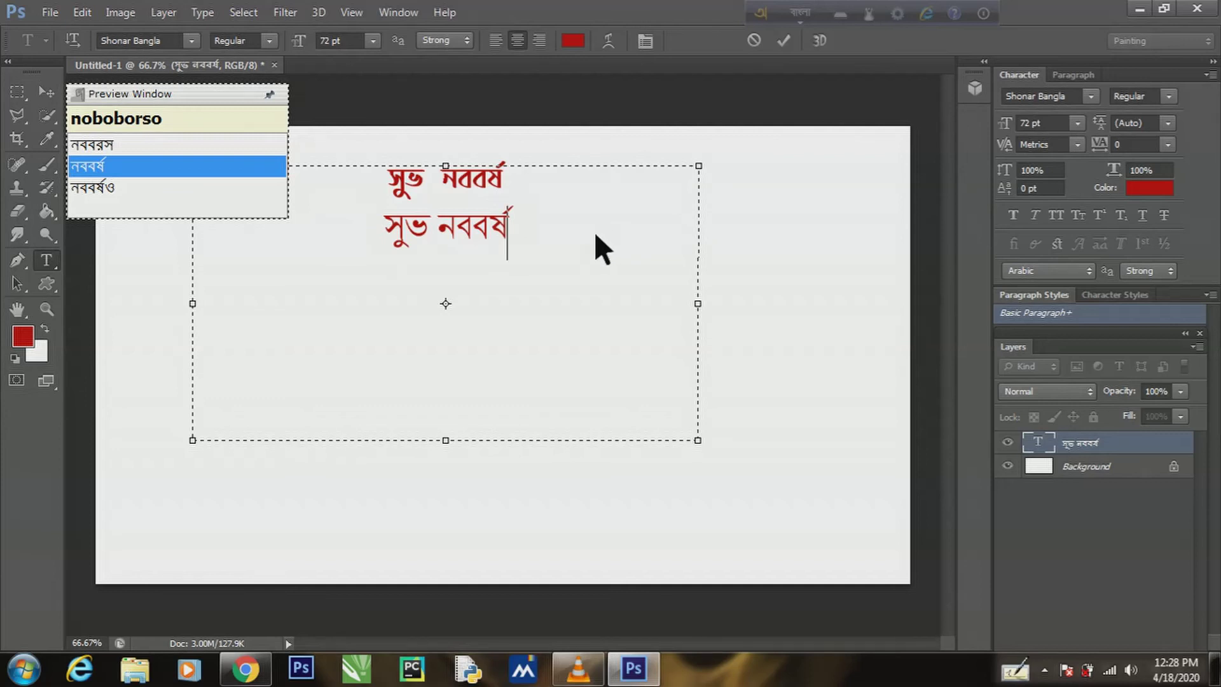
key("space")
Switch Avro Keyboard to English input and set the font for the next text line to Mamon Unicode
left_click(192, 41)
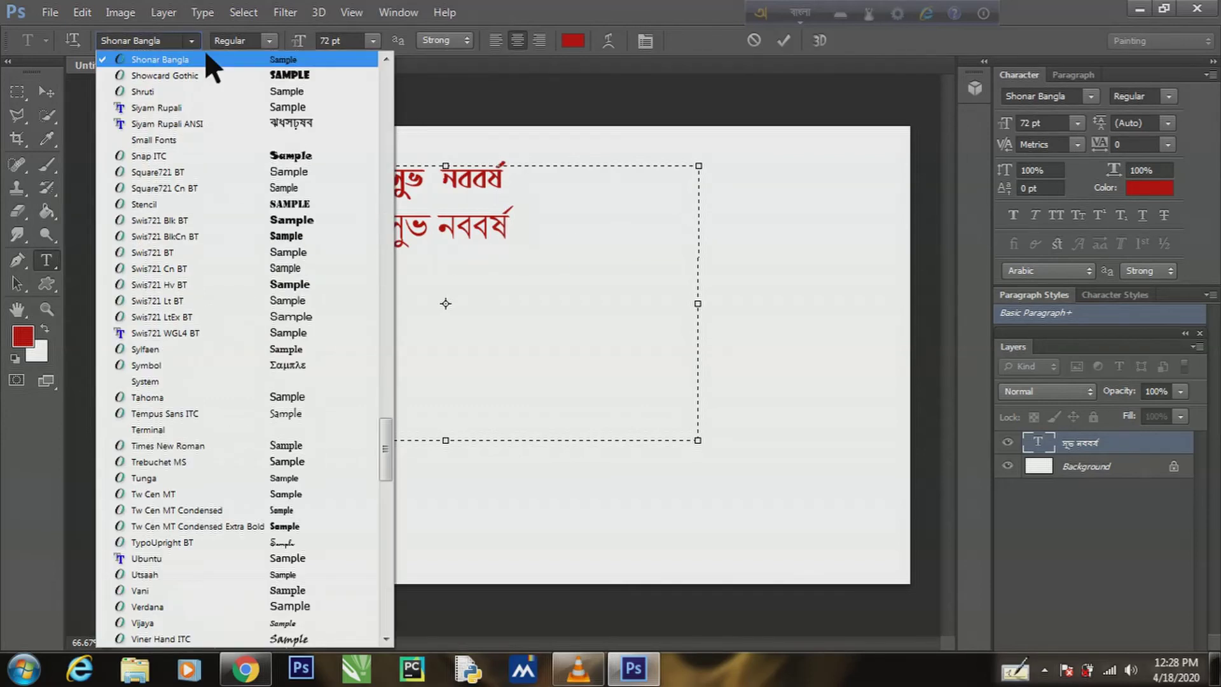
scroll(205, 138, "up", 3)
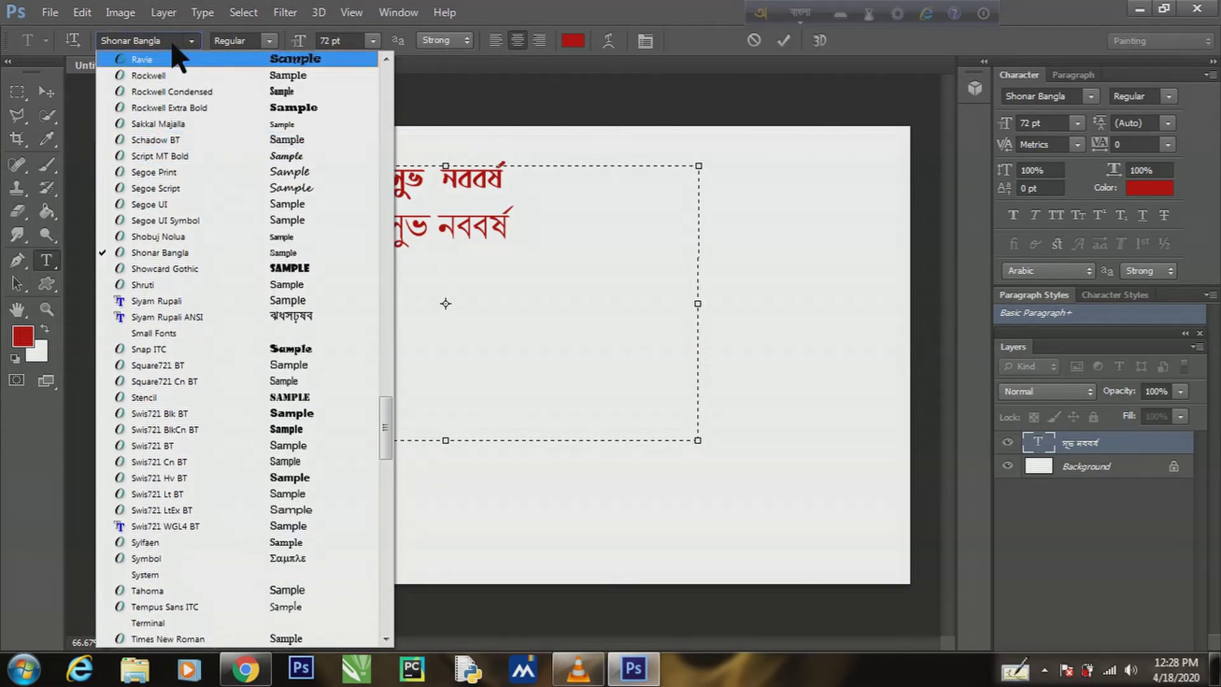
left_click(180, 42)
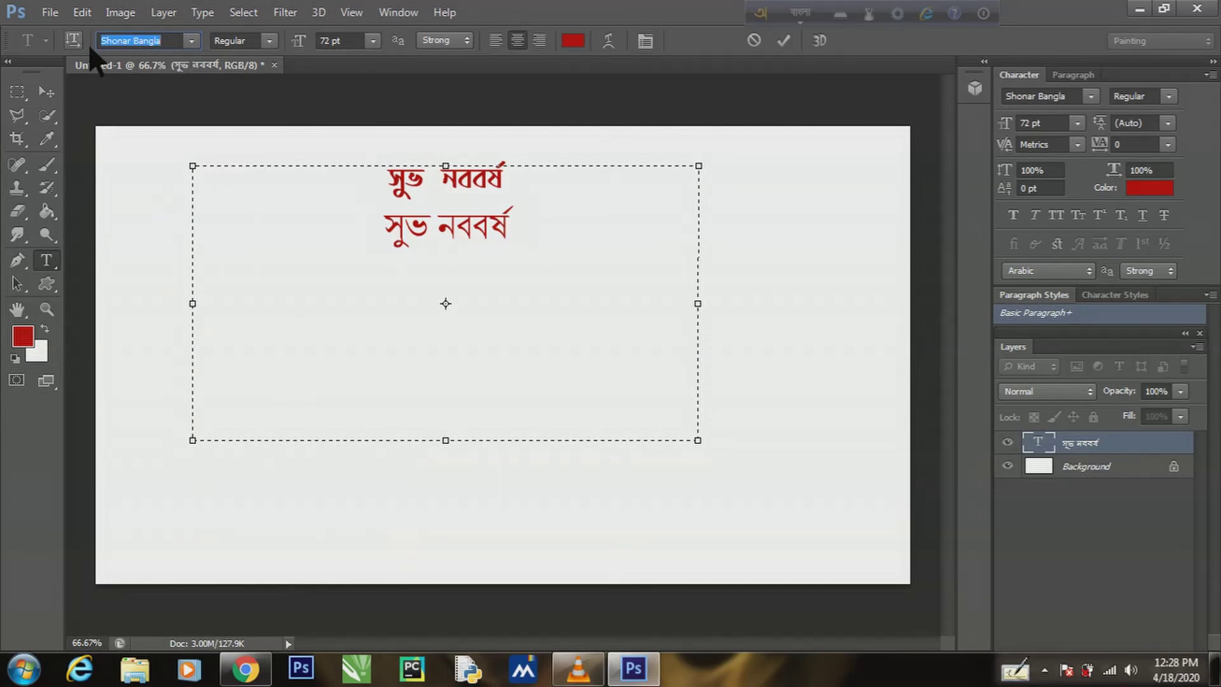
type("m")
key("BackSpace")
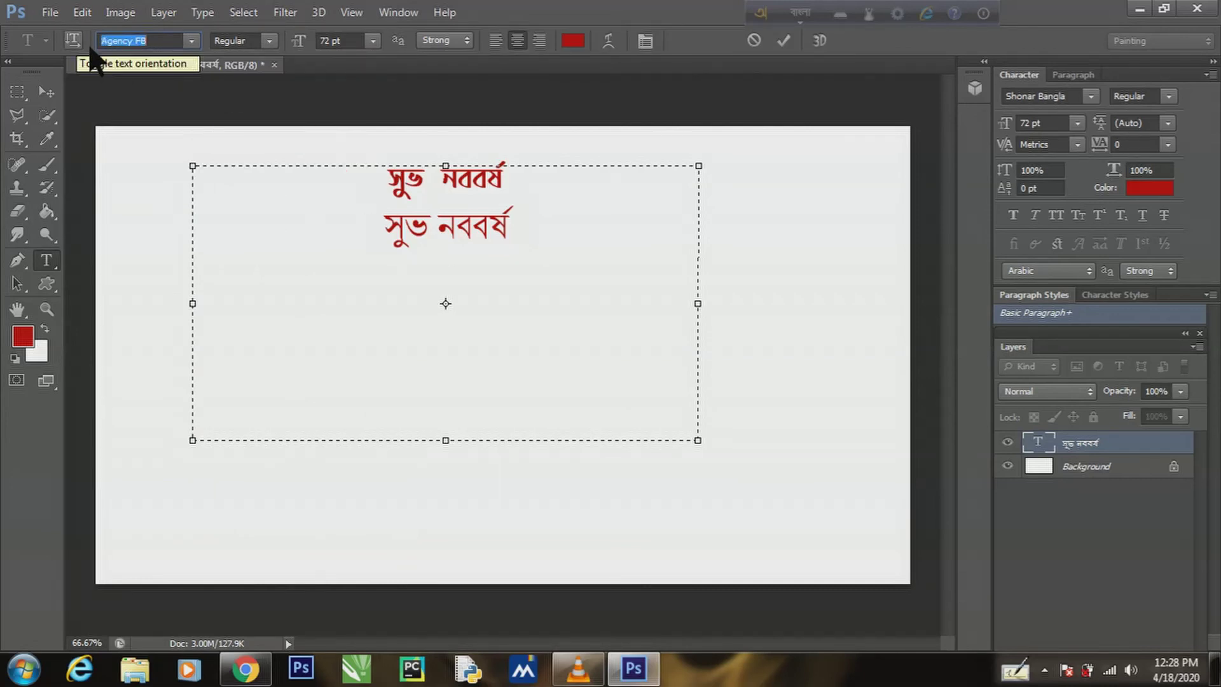
key("F12")
type("Mon")
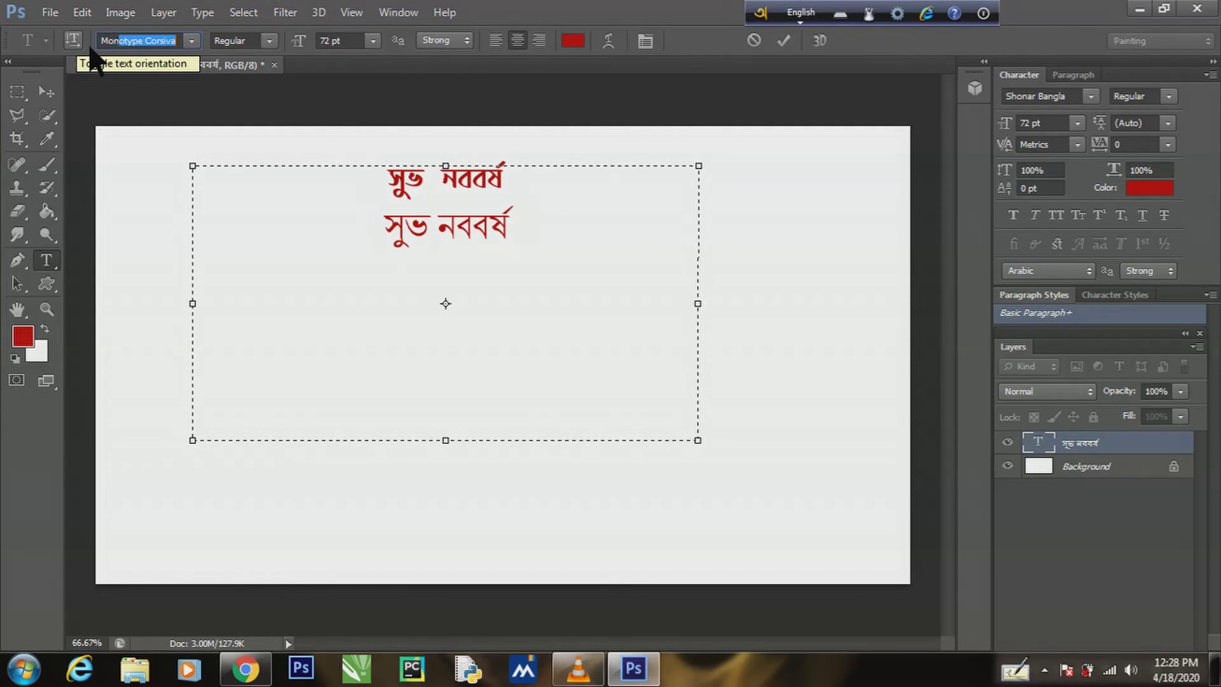
key("BackSpace")
key("BackSpace")
key("BackSpace")
type("an")
key("BackSpace")
key("BackSpace")
key("BackSpace")
key("BackSpace")
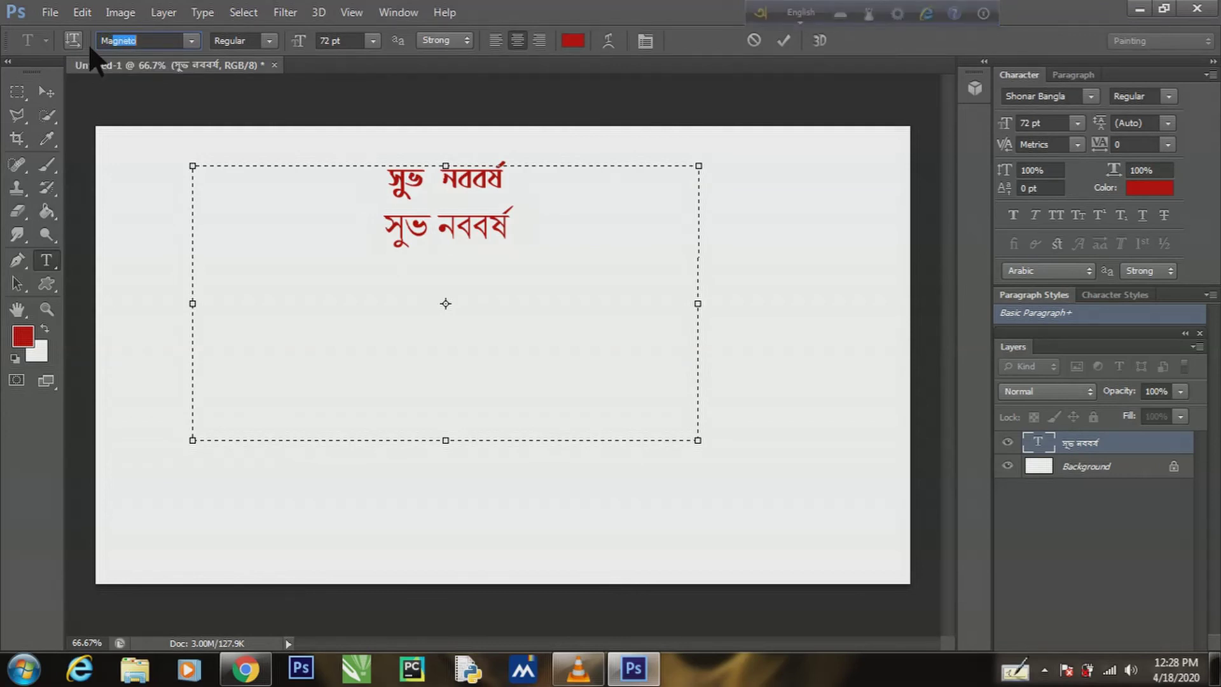
type("Mamon Unicod")
key("Down")
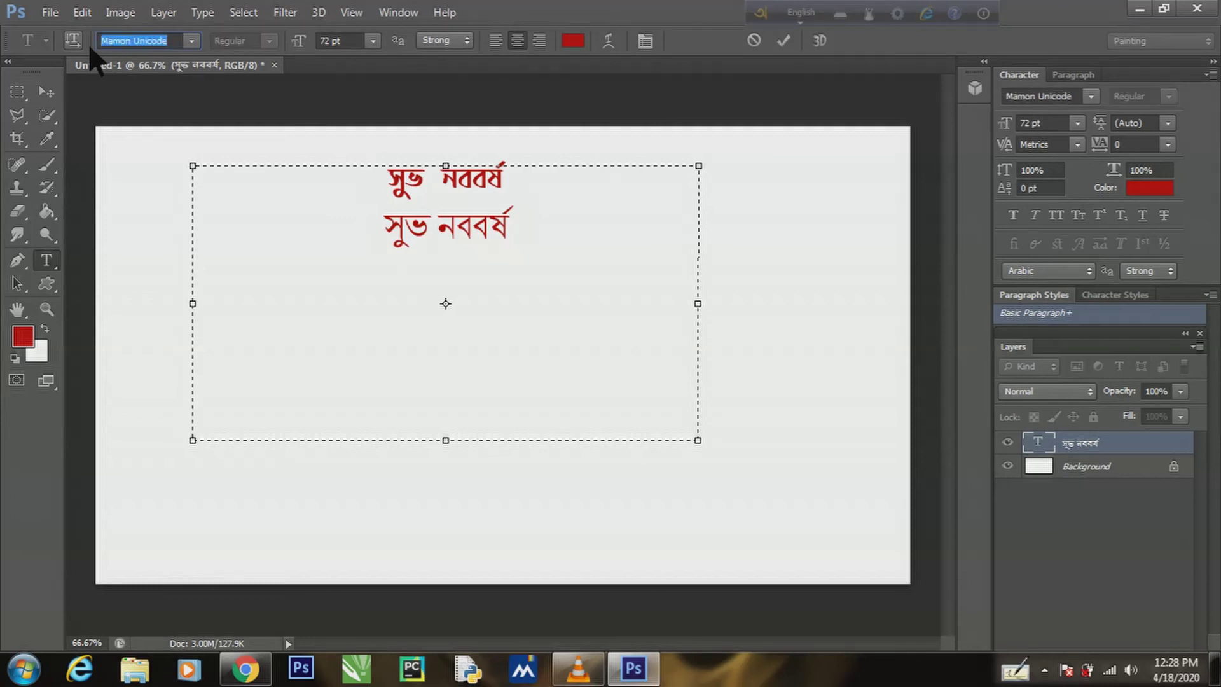
Add a third line reading সুভ নববর্ষ in Mamon Unicode with Avro's Bangla input and commit the text
key("Return")
type("s")
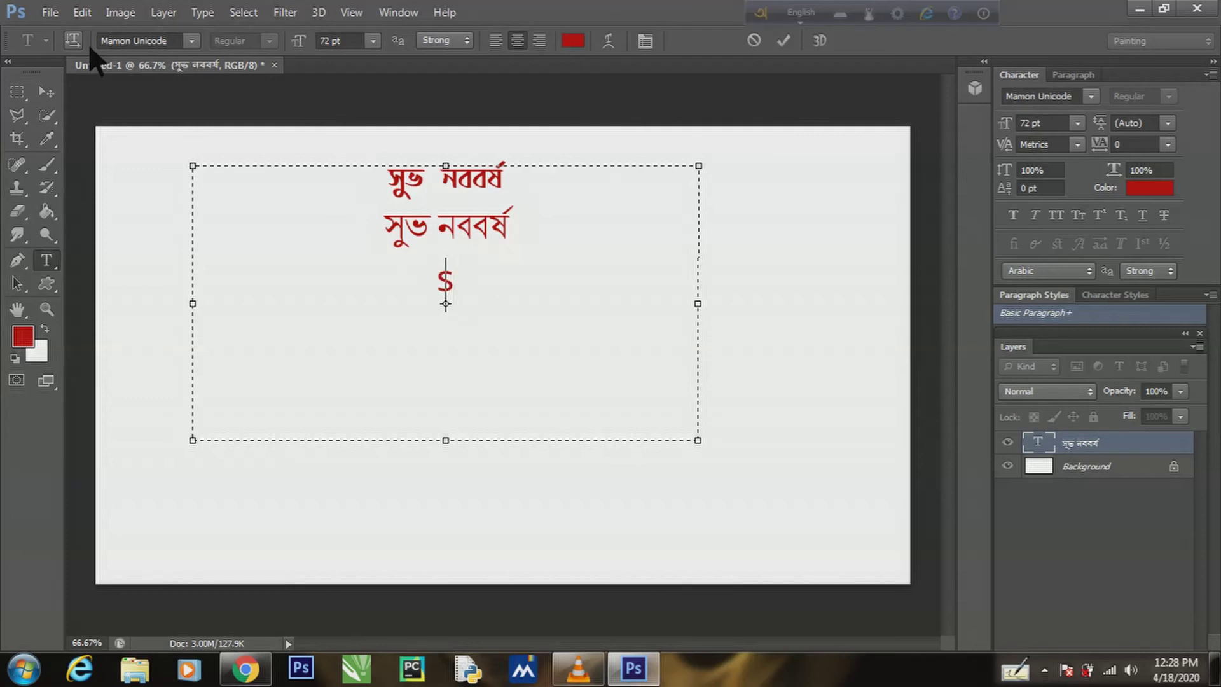
key("BackSpace")
key("F12")
type("sub")
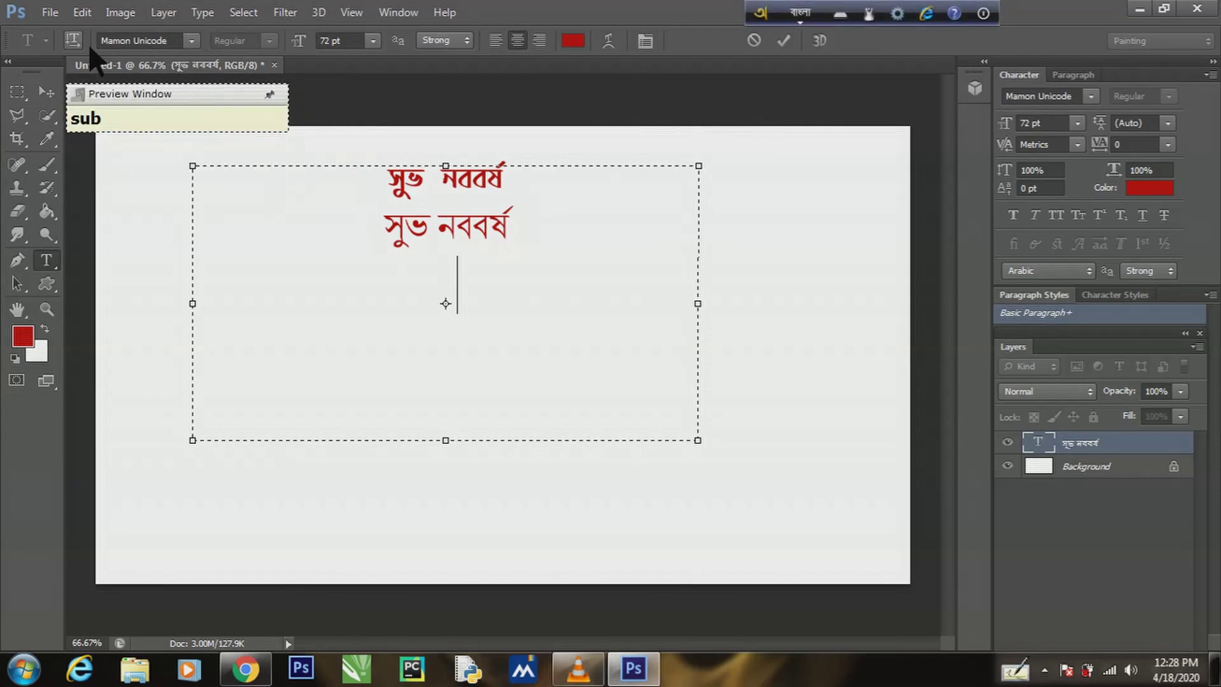
type("ha")
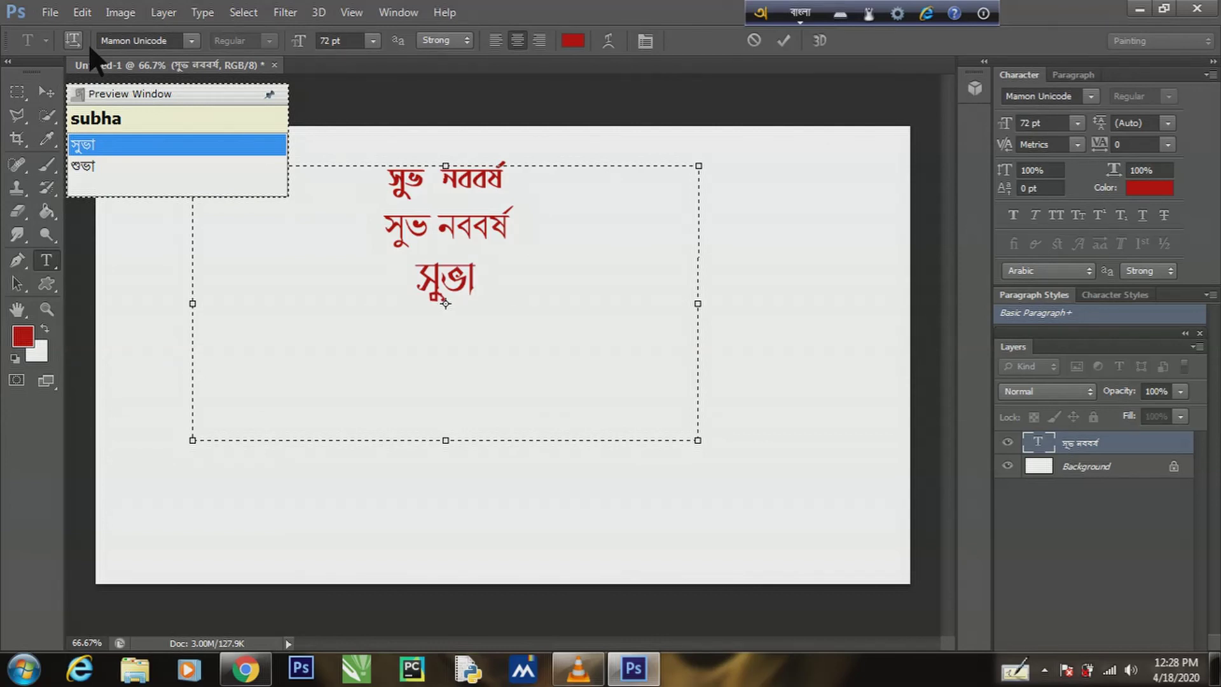
key("BackSpace")
type("no")
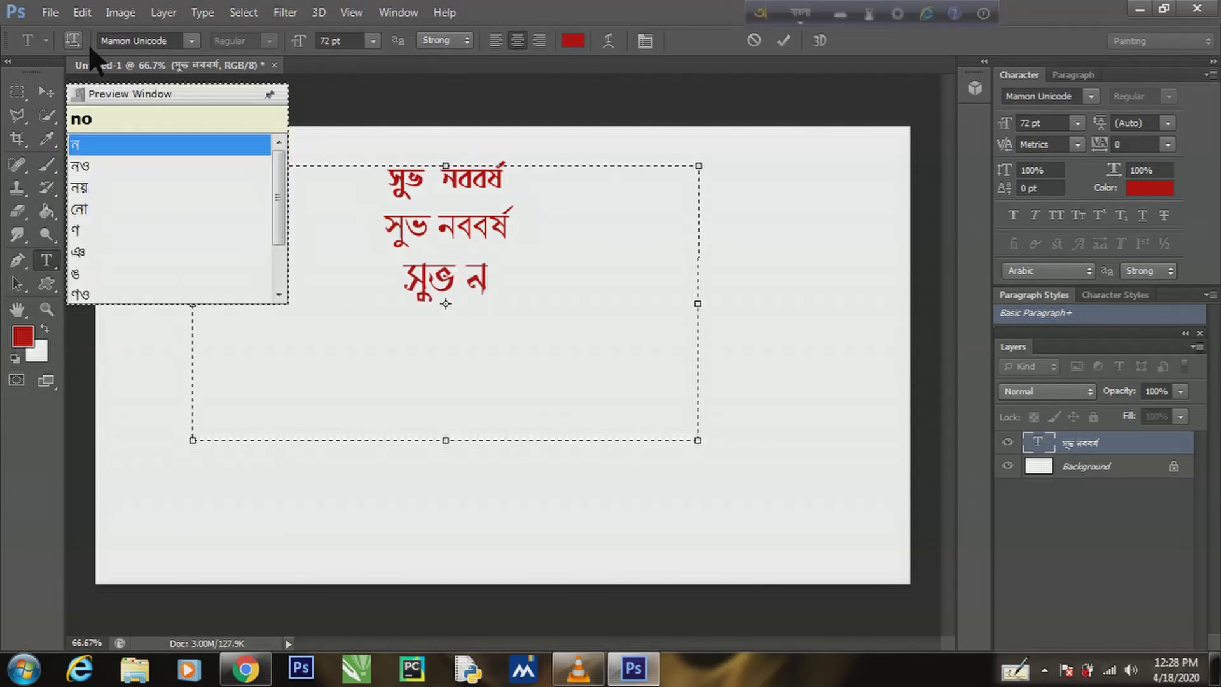
type("boborso")
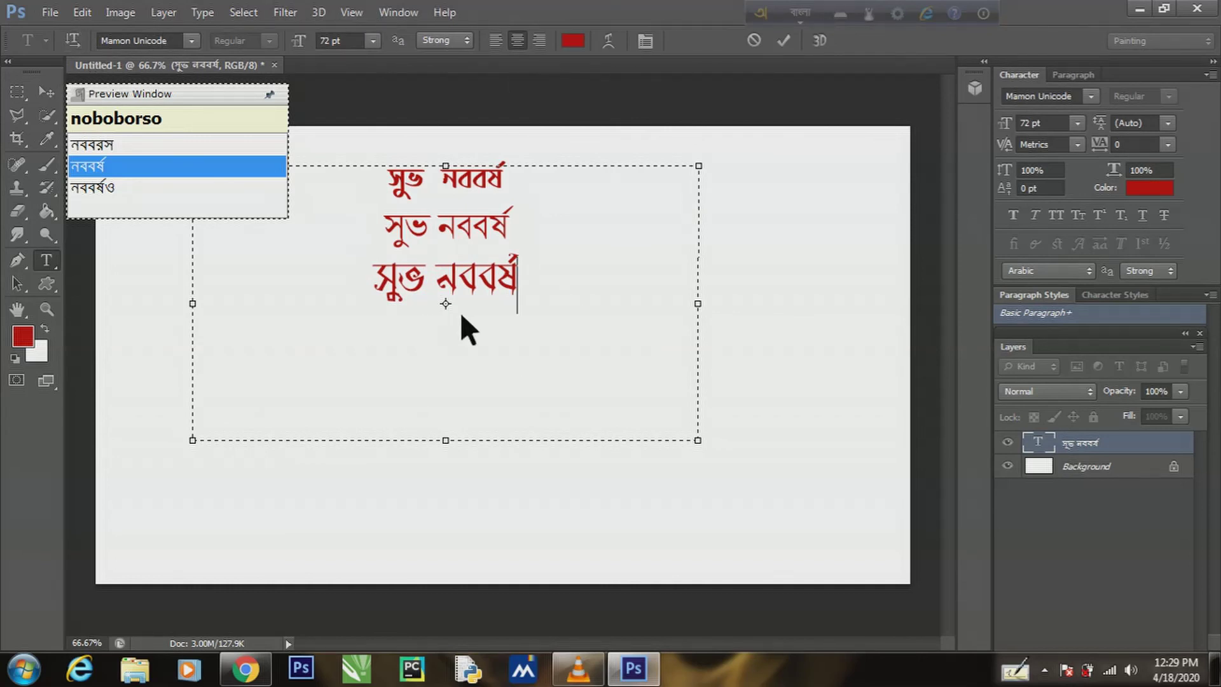
key("ctrl+a")
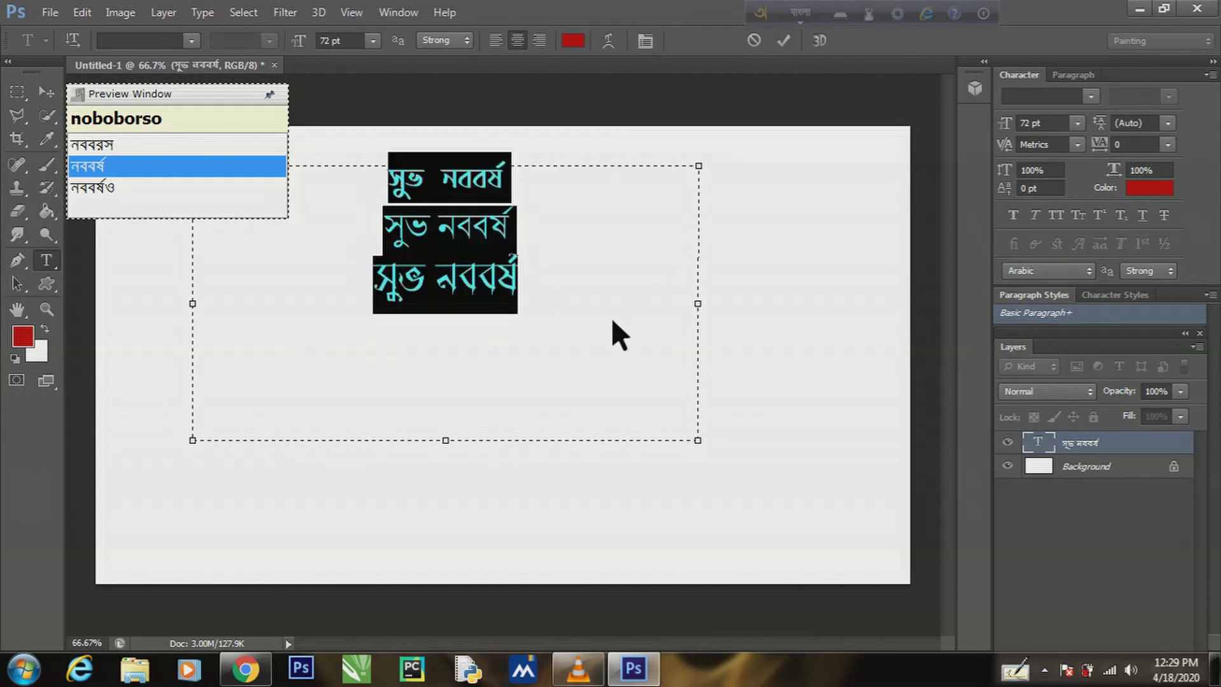
left_click(614, 318)
left_click(784, 40)
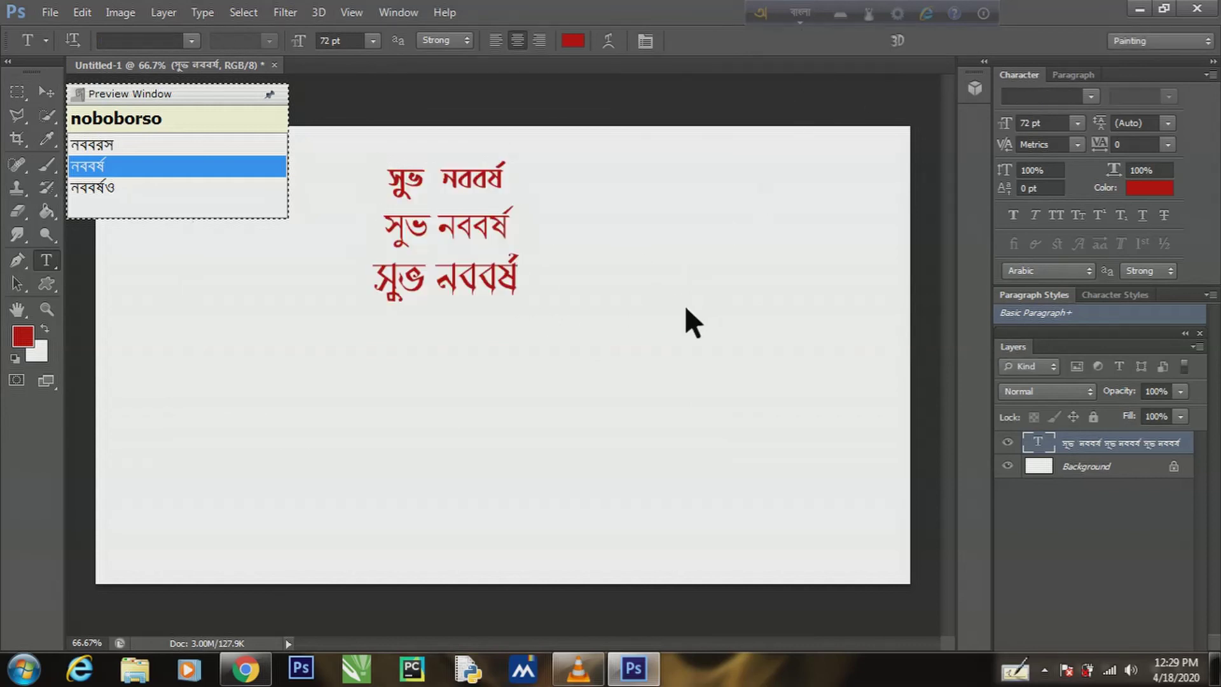
left_click_drag(669, 327, 364, 154)
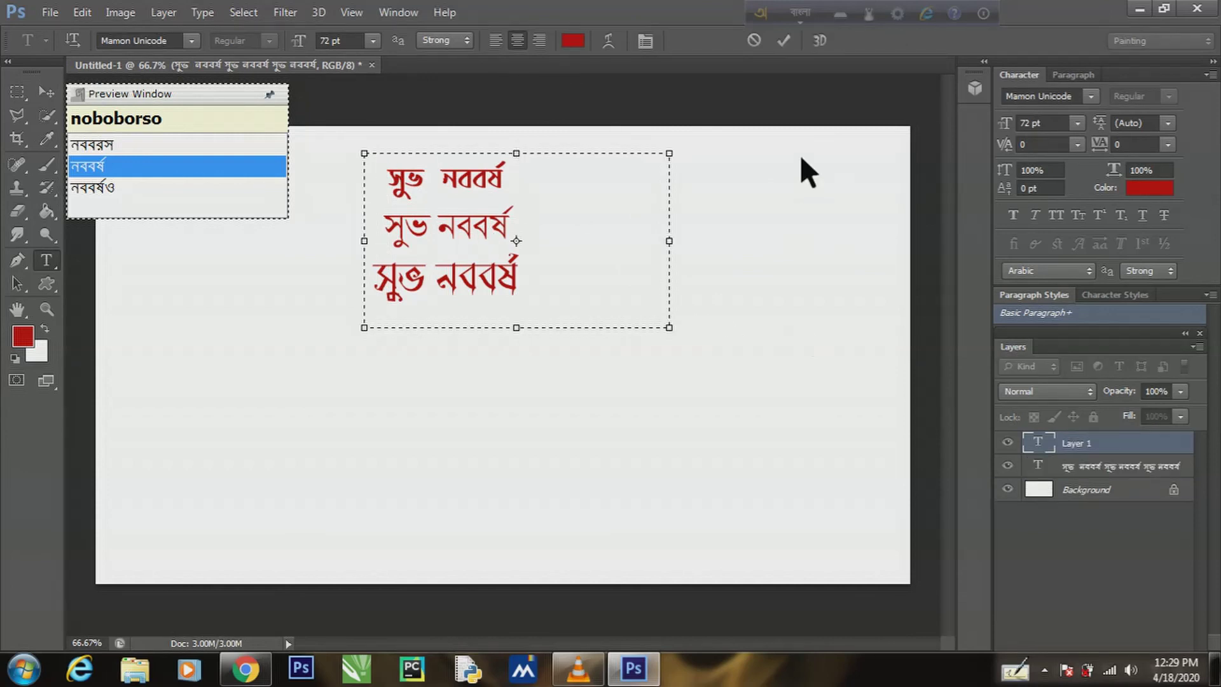
left_click(783, 40)
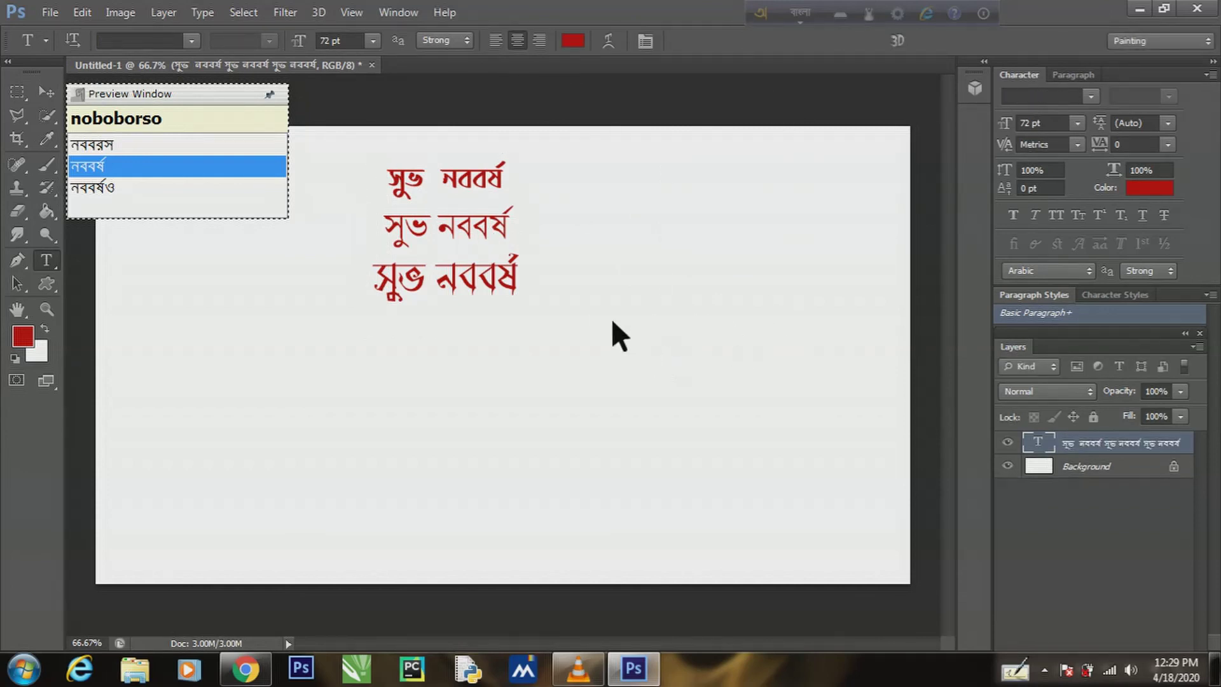
left_click_drag(598, 313, 354, 125)
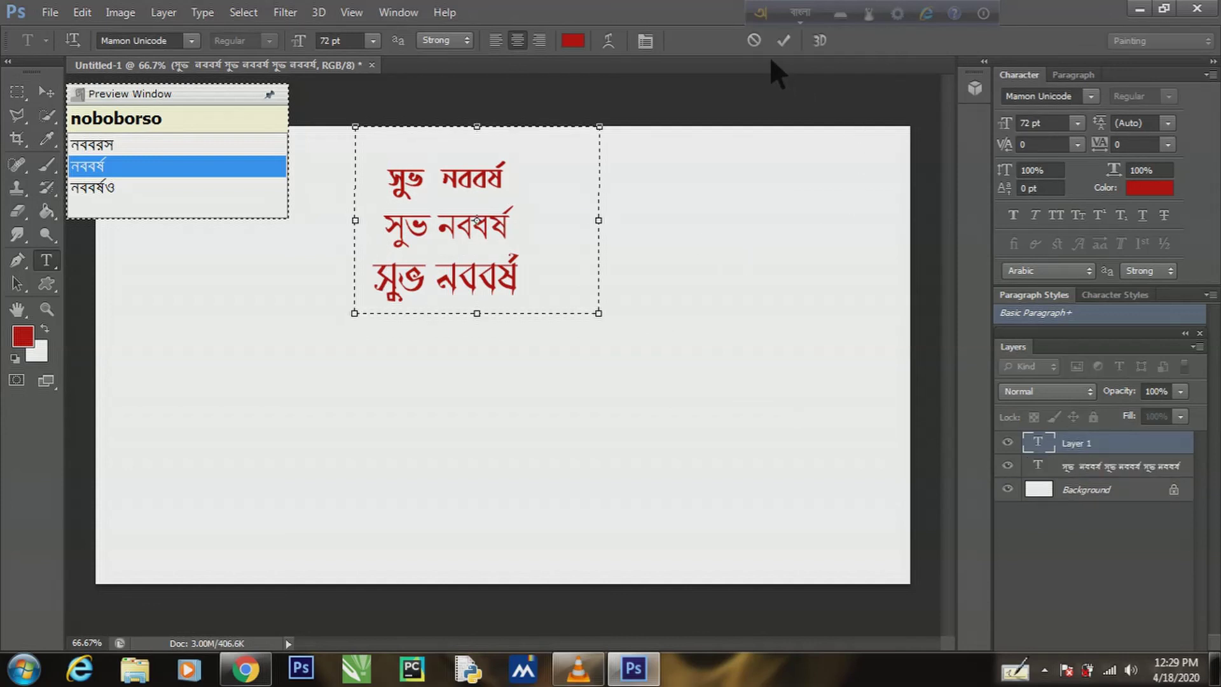
left_click(783, 40)
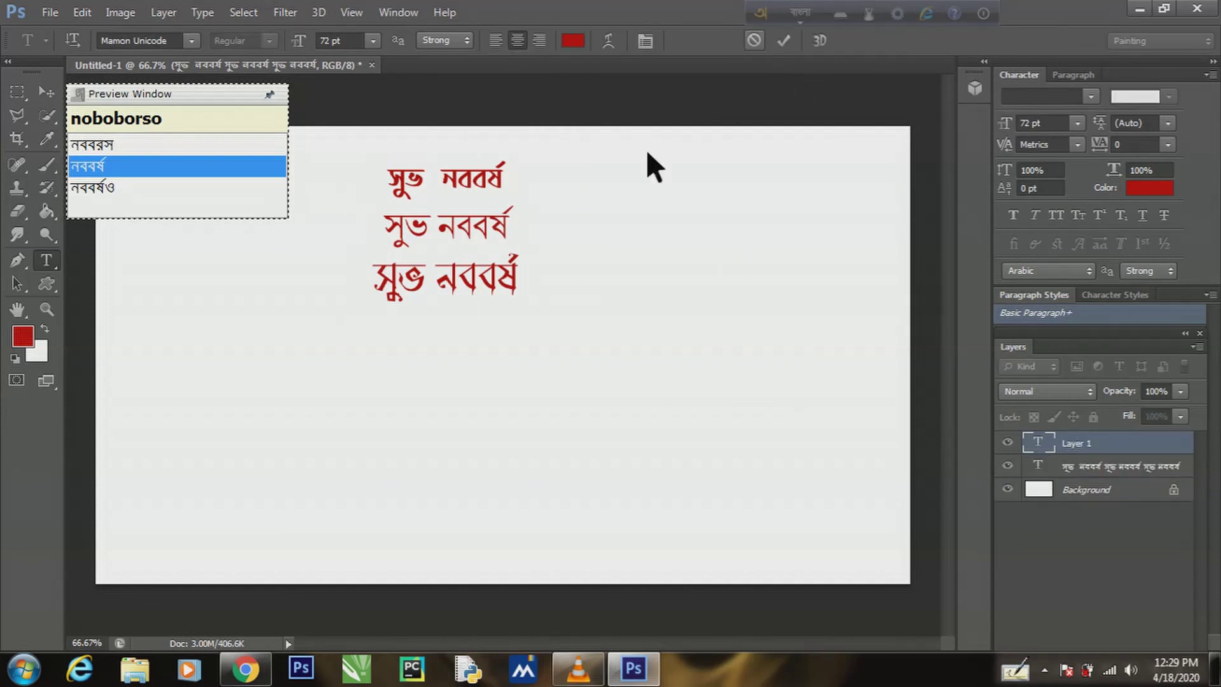
left_click(499, 42)
left_click(521, 43)
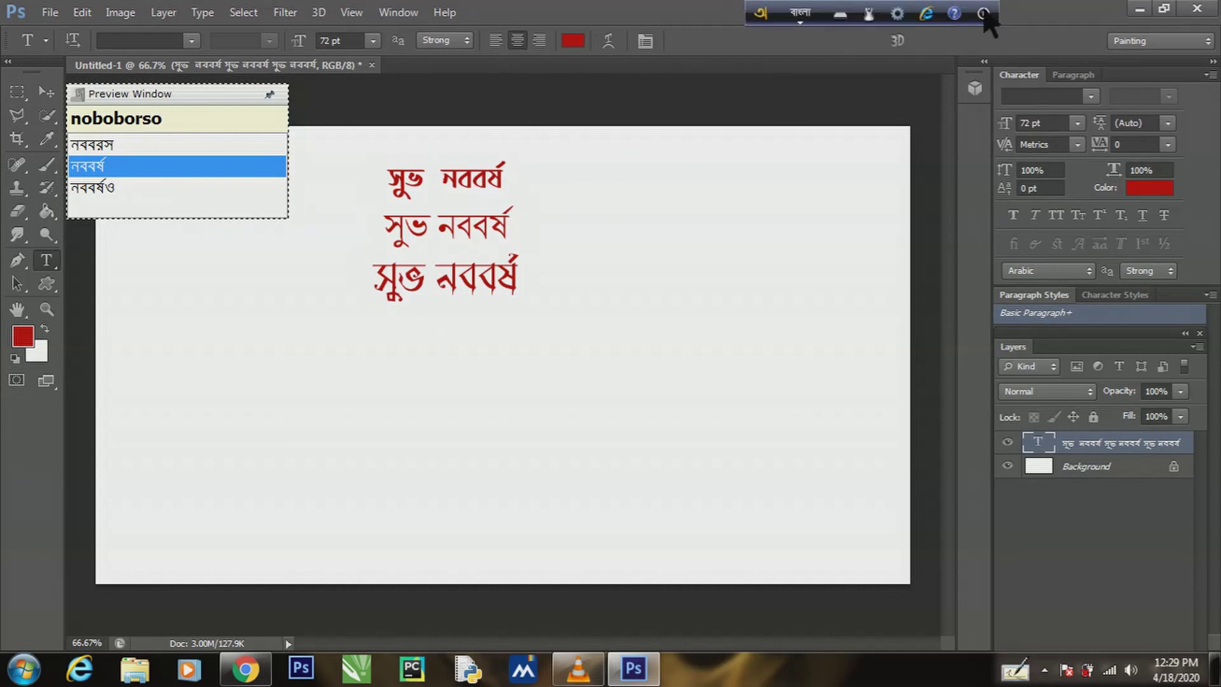
Switch Avro Keyboard back to English input
left_click(801, 12)
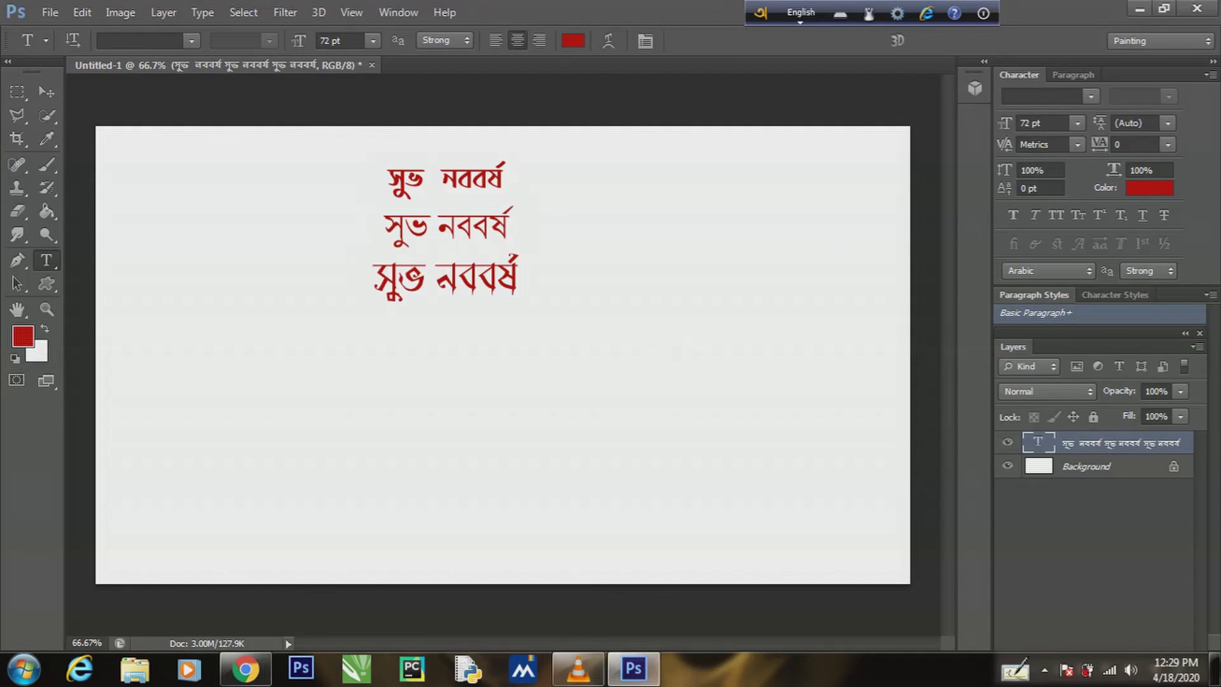
key("ctrl+q")
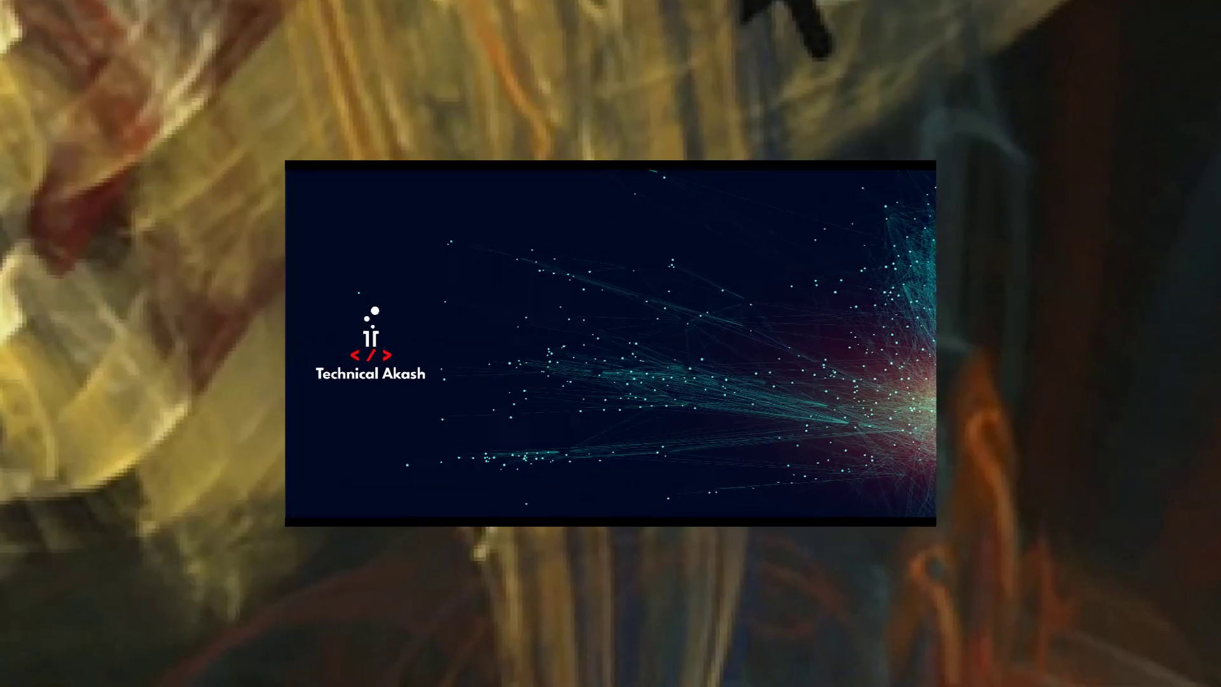